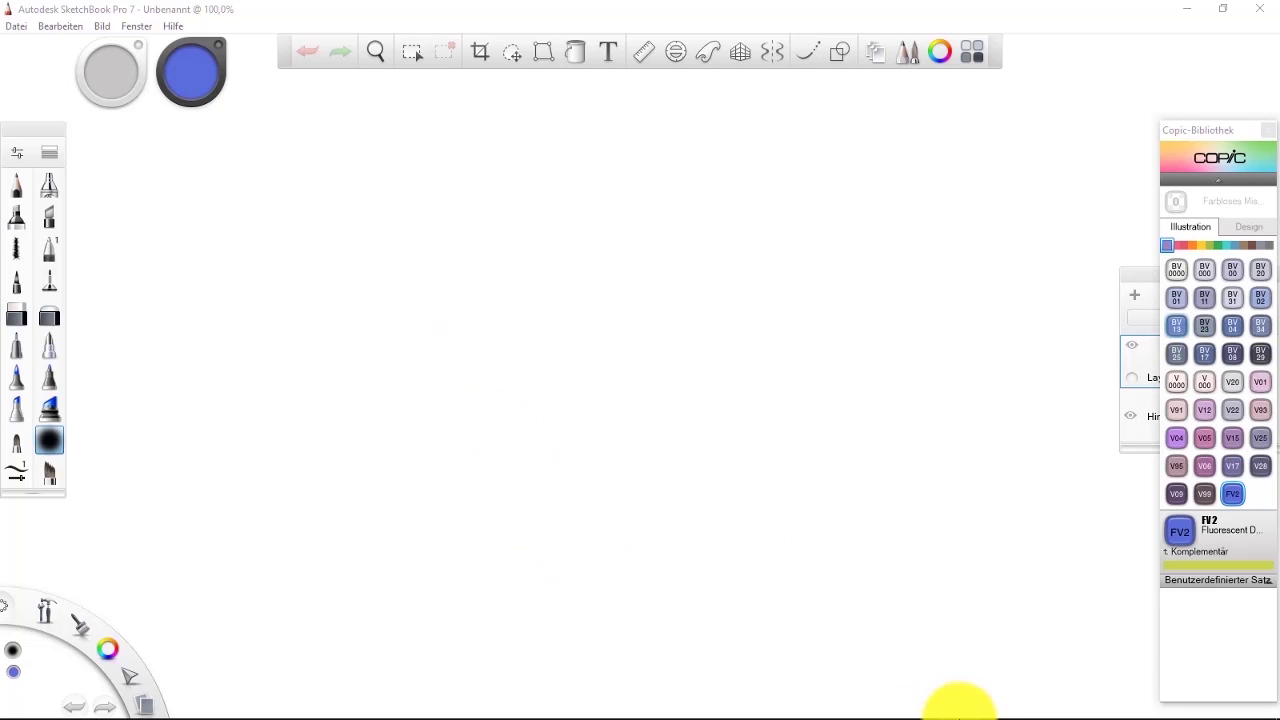
Show the Design colour set in the Copic library and mark Layer1 with the orange colour label.
mouse_move(1027, 687)
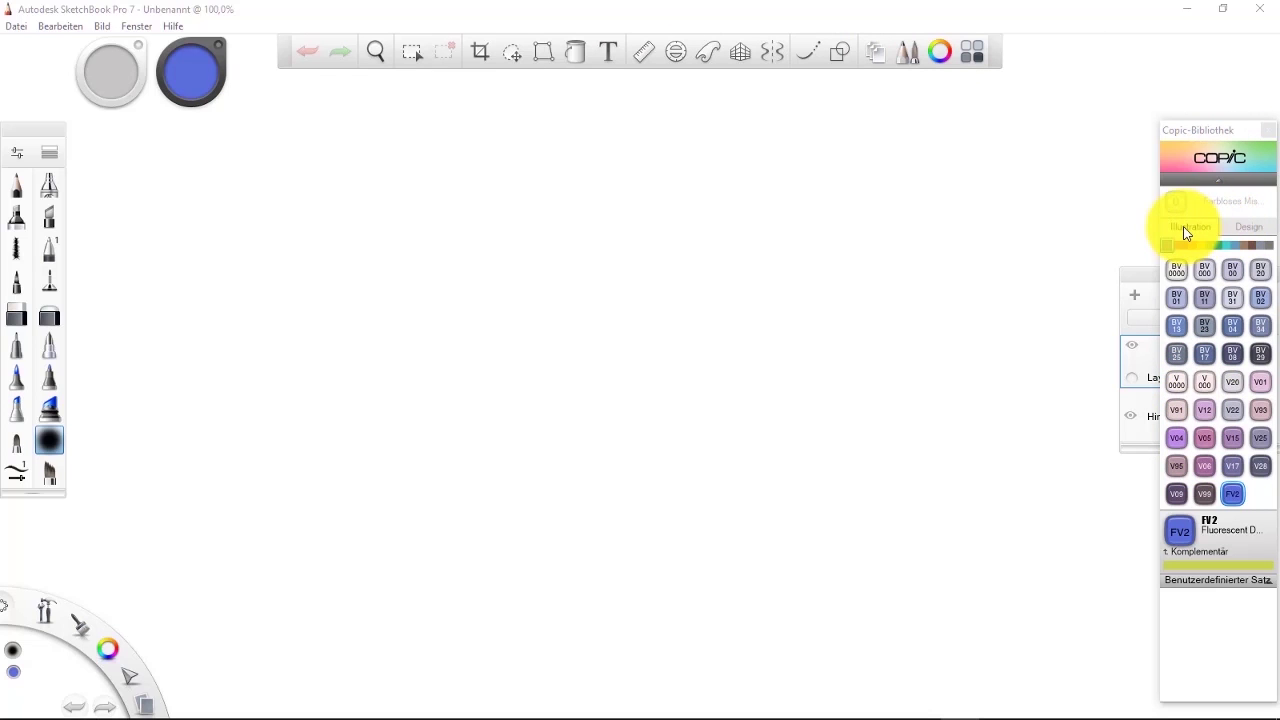
left_click(1246, 232)
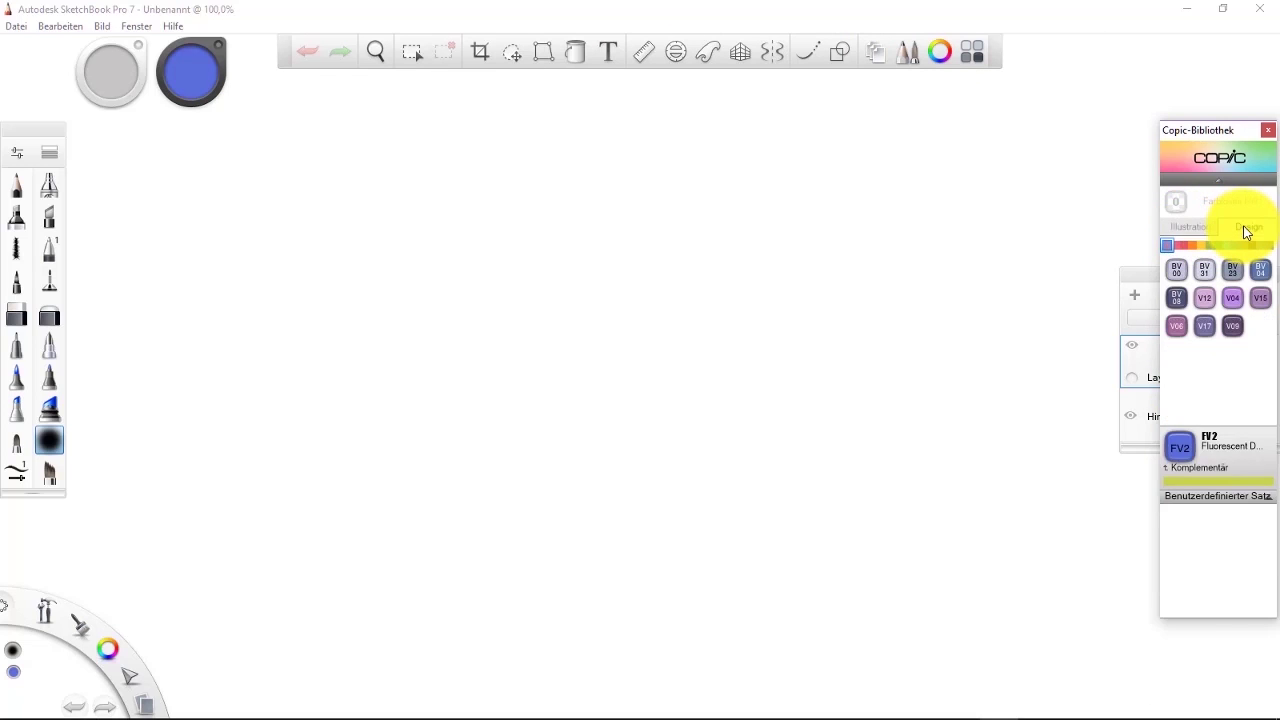
left_click(1136, 285)
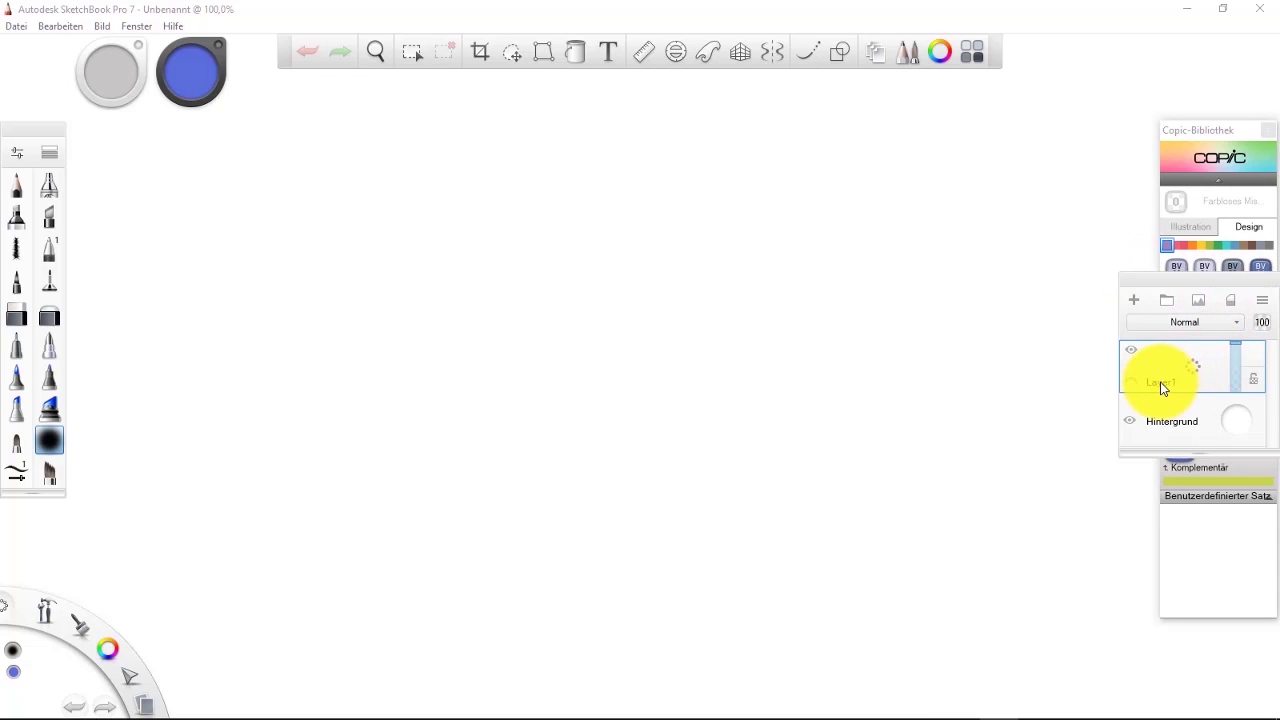
left_click(1126, 384)
left_click(1133, 385)
left_click(1133, 385)
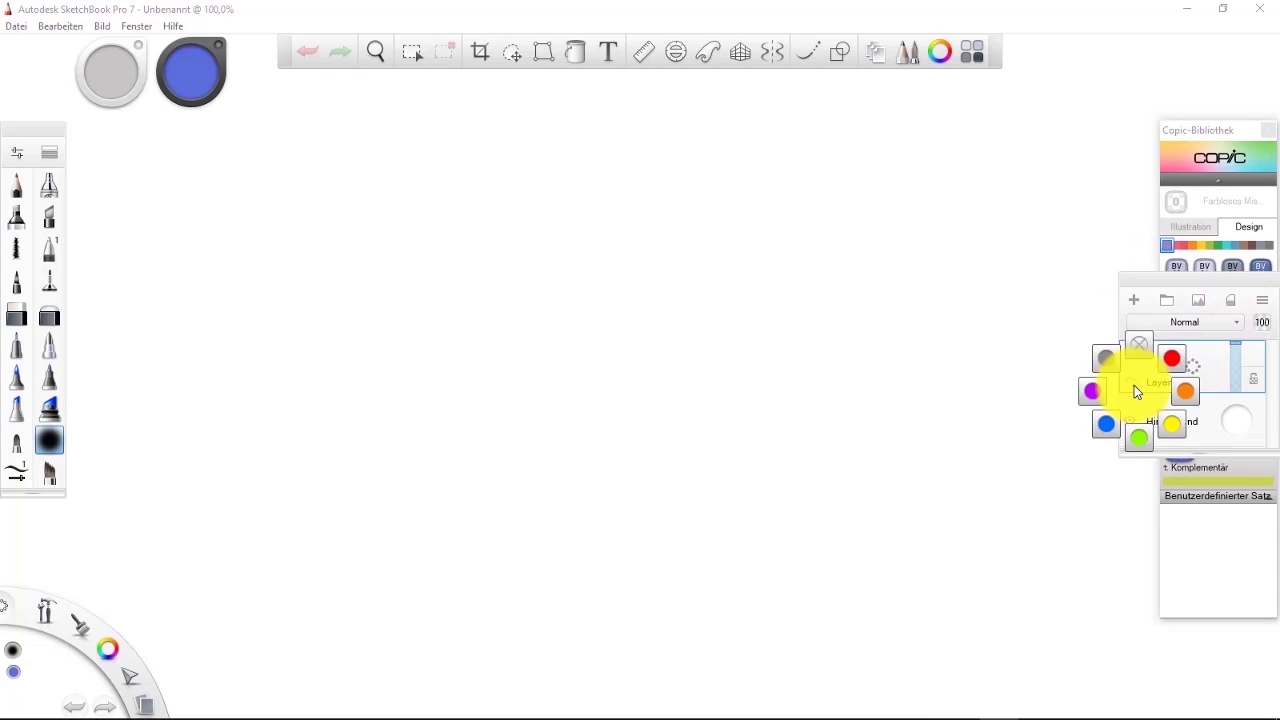
left_click(1184, 392)
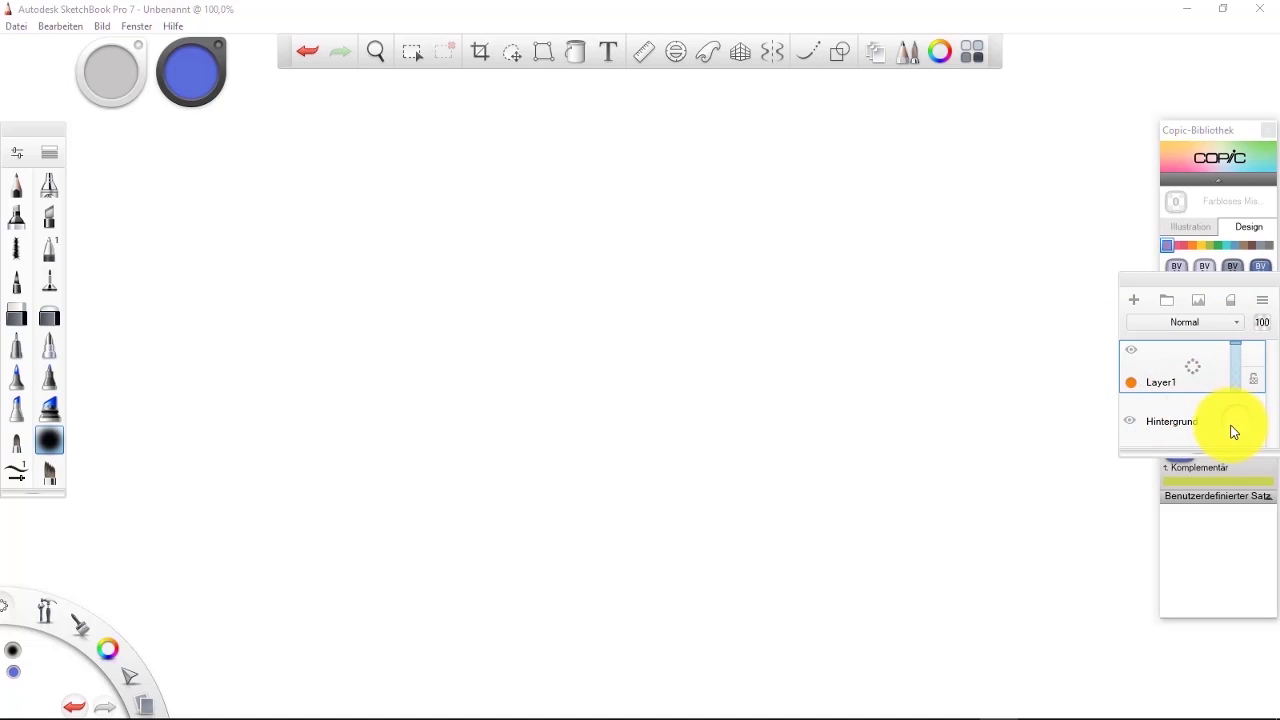
Change the colour of the Hintergrund layer to a pale yellow.
left_click(1233, 431)
left_click(1236, 431)
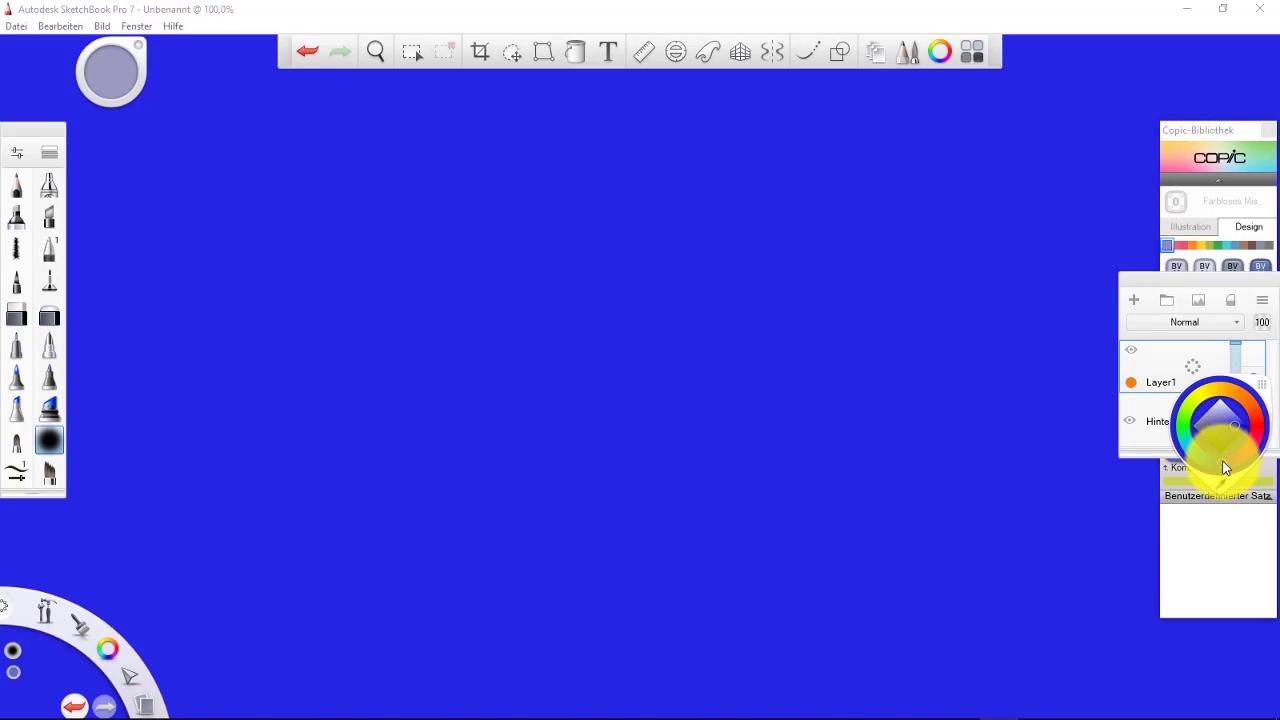
left_click(1191, 409)
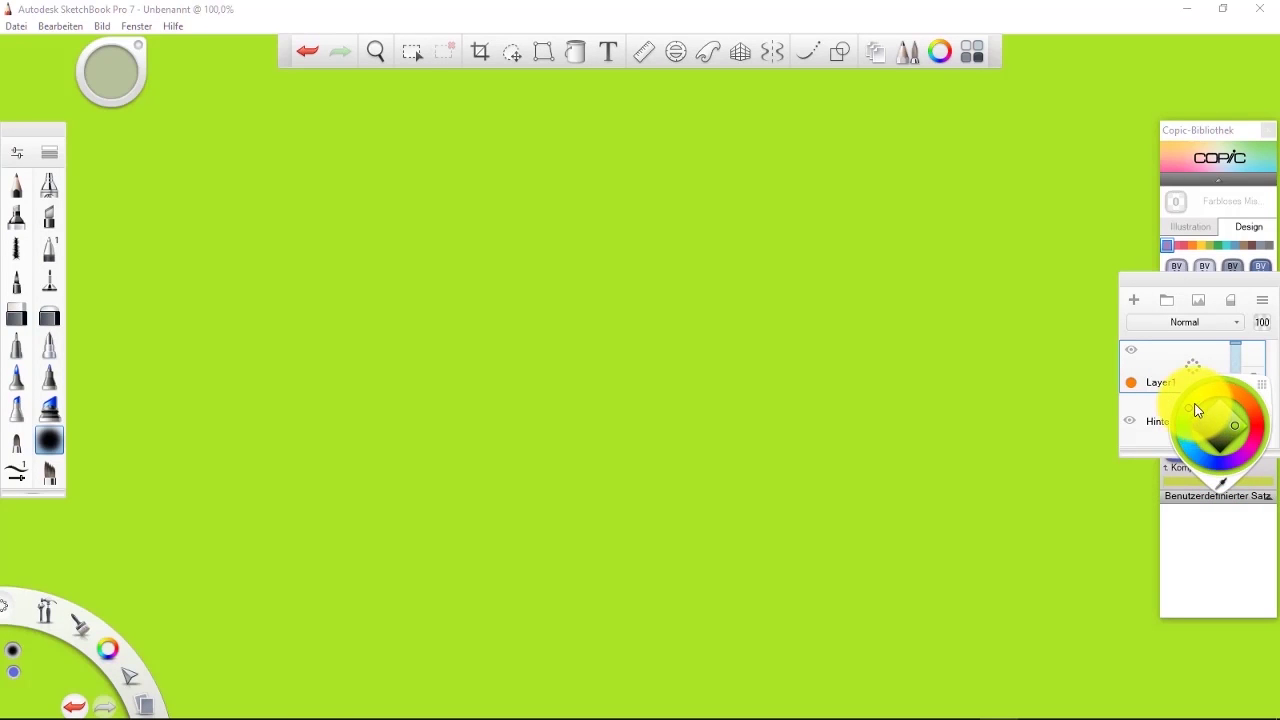
left_click(1197, 406)
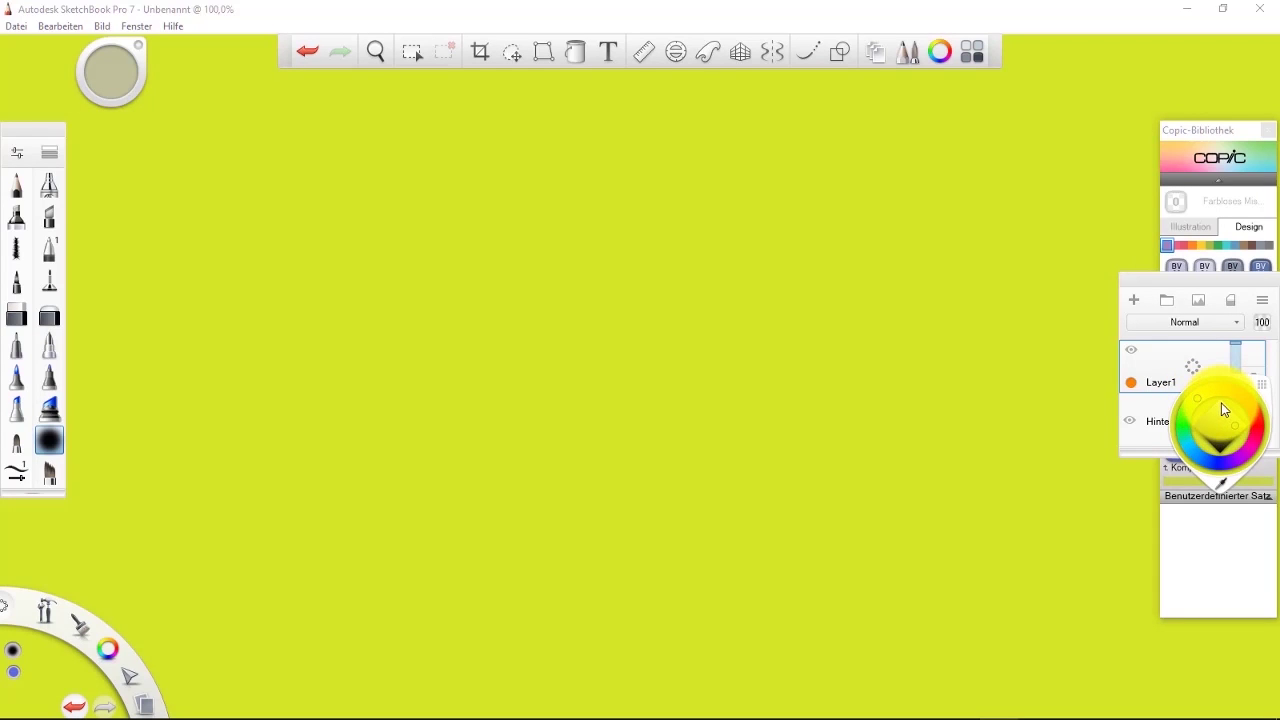
left_click(1221, 404)
left_click(740, 295)
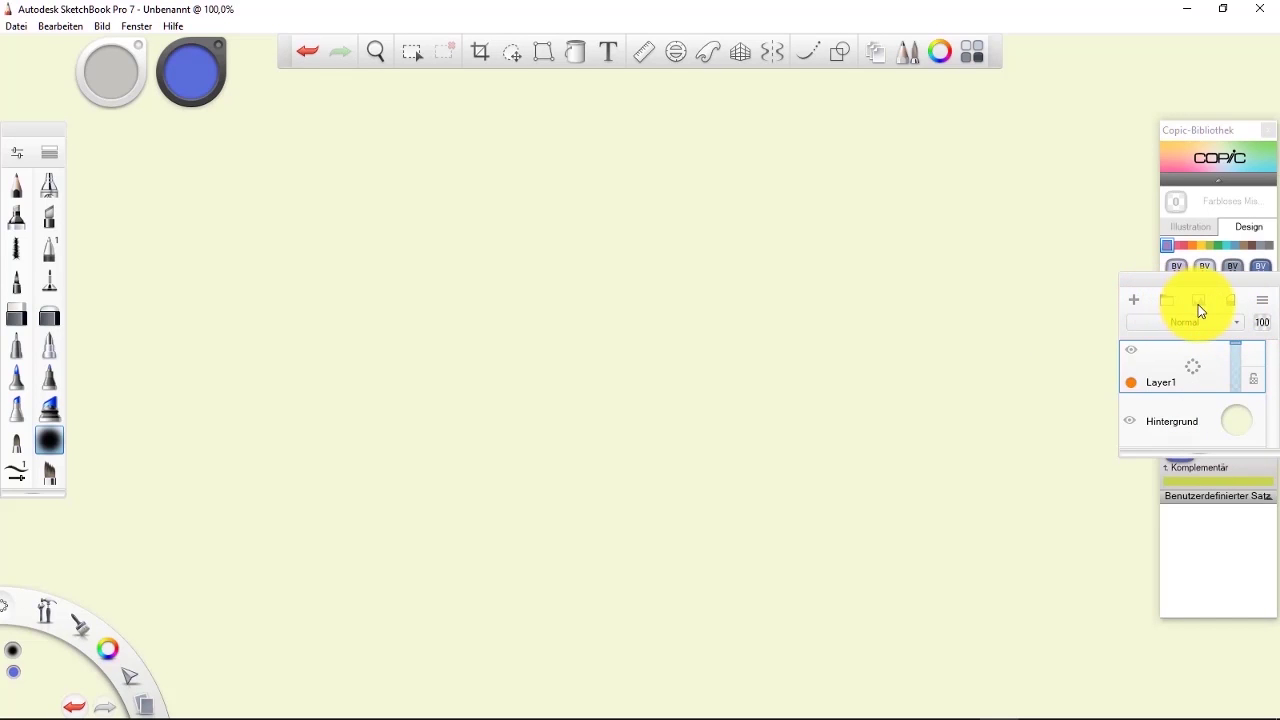
left_click(1269, 281)
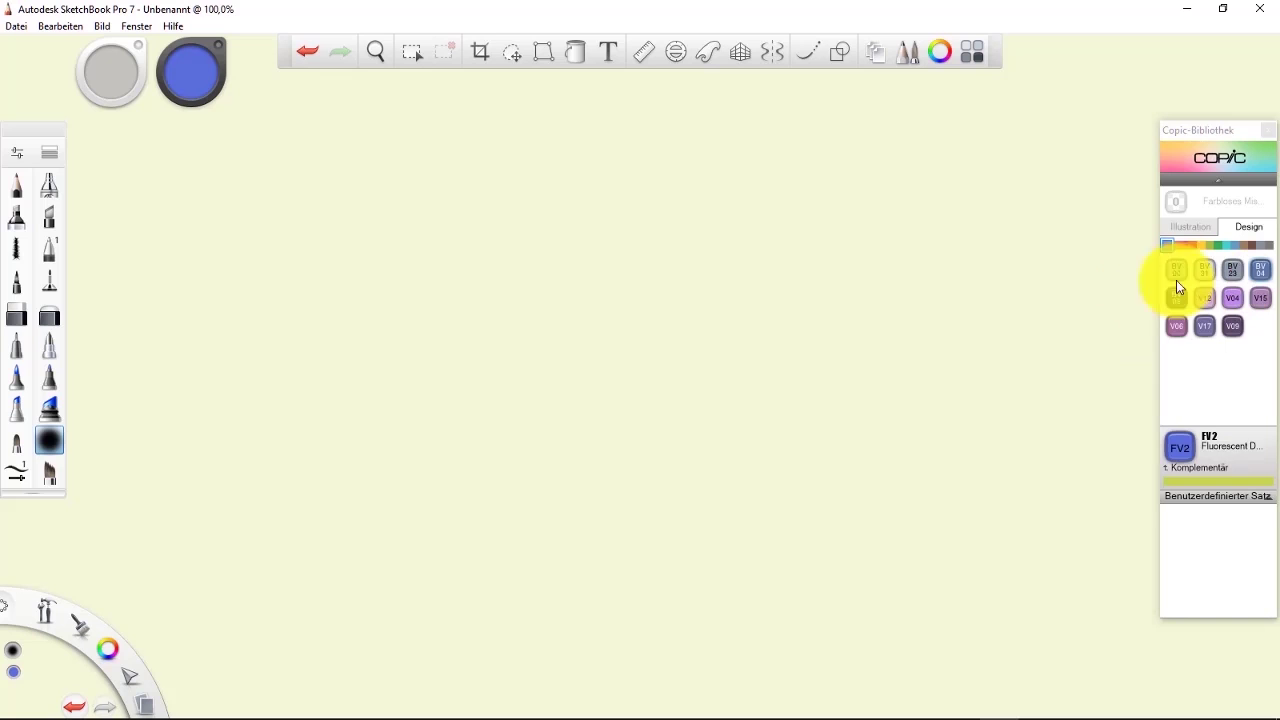
Show the brush properties of Weicher runder Synthetik-Pinsel 2 and set its size to 95.7.
left_click(15, 158)
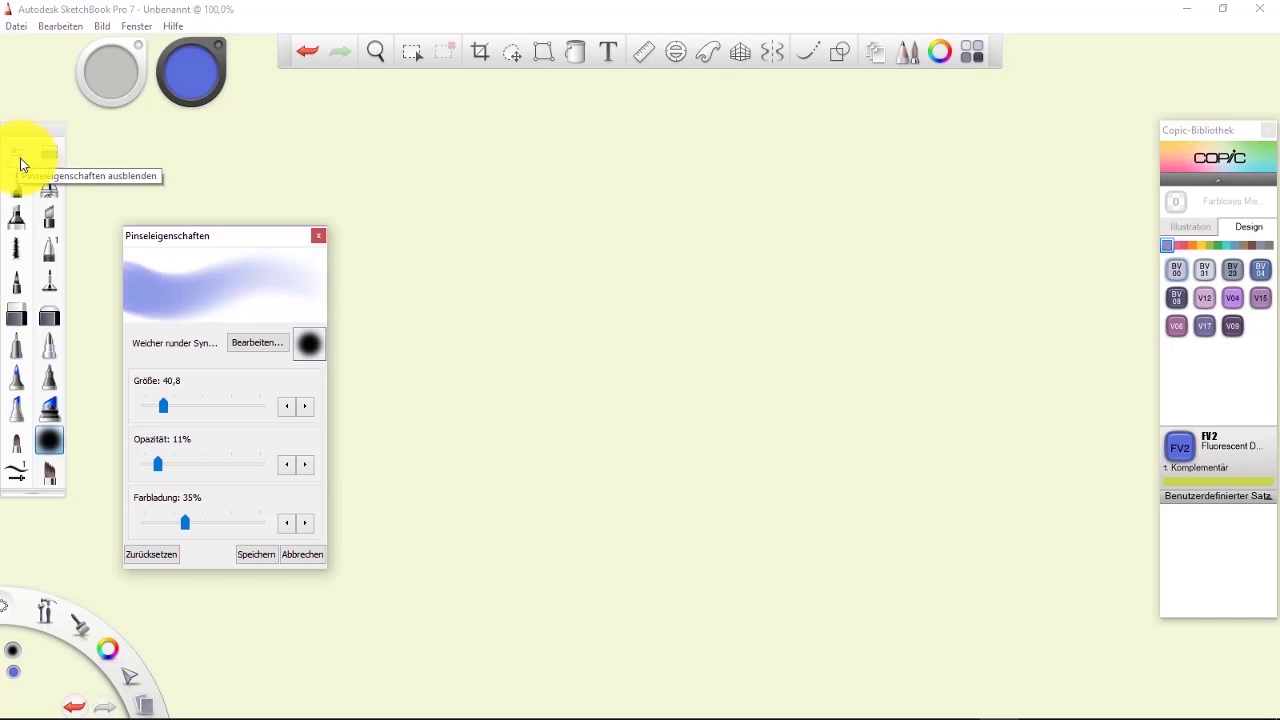
left_click(536, 330)
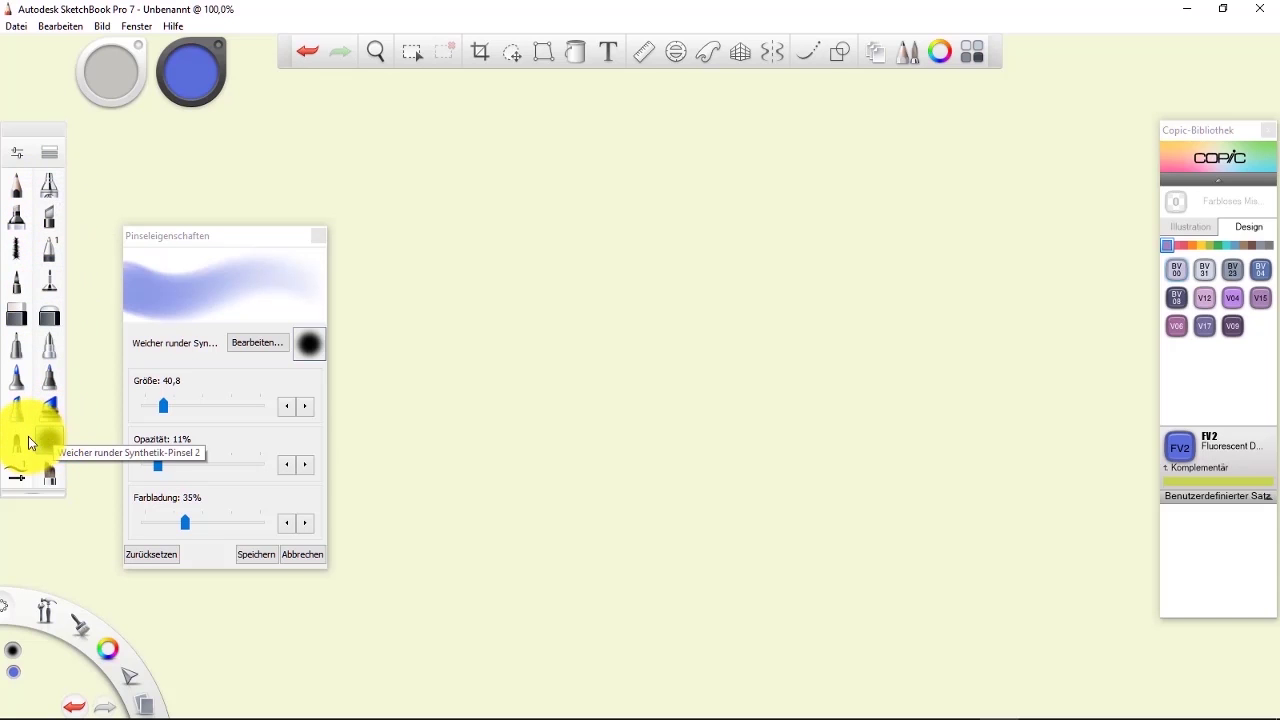
mouse_move(22, 437)
left_mouse_down()
mouse_move(40, 534)
mouse_move(94, 480)
mouse_move(43, 337)
mouse_move(48, 301)
mouse_move(126, 151)
mouse_move(131, 183)
mouse_move(20, 193)
left_mouse_up()
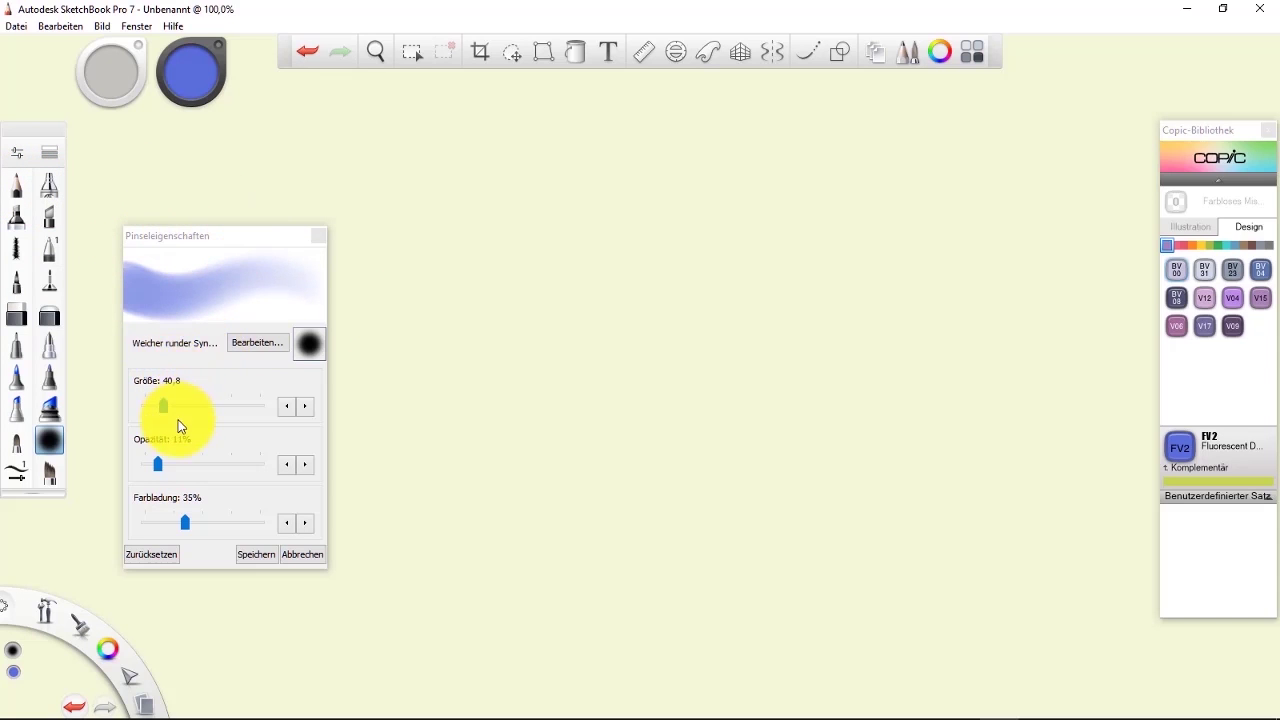
mouse_move(163, 406)
left_mouse_down()
mouse_move(228, 409)
mouse_move(188, 408)
left_mouse_up()
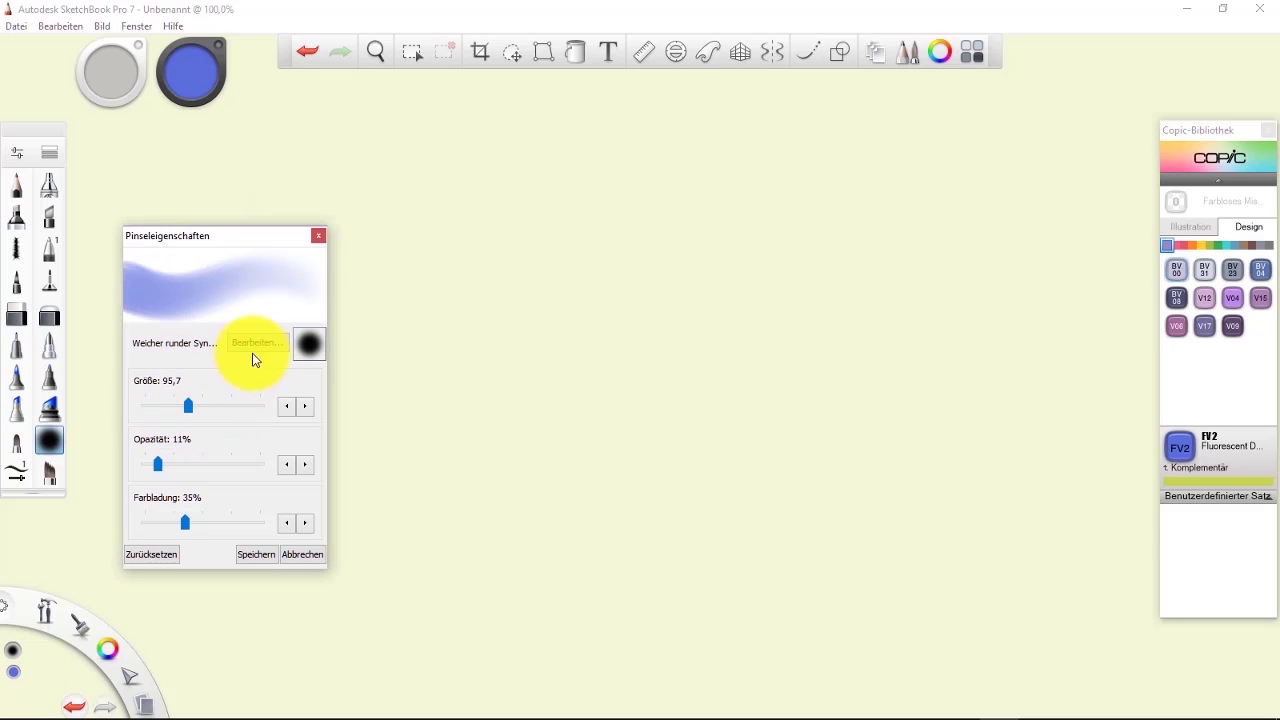
Try several symbols for the soft round synthetic brush and assign Extra_soft6.
left_click(260, 347)
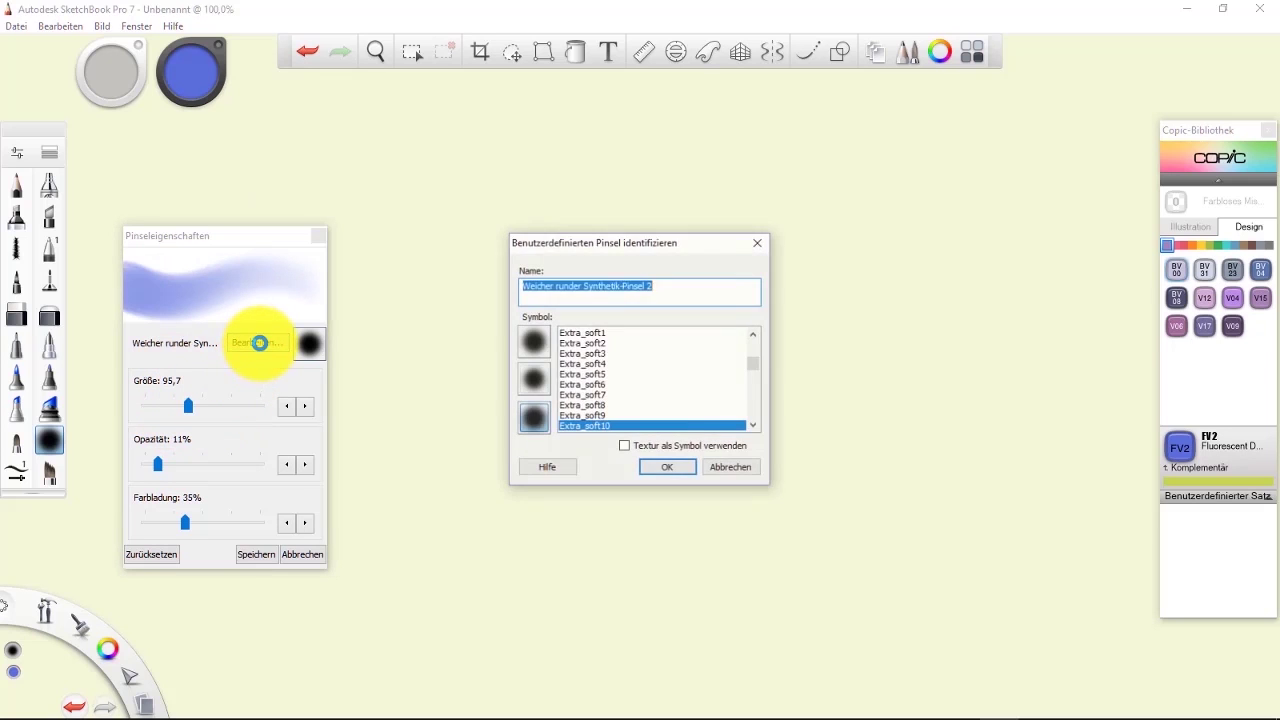
left_click(577, 376)
left_click(580, 362)
left_click(586, 353)
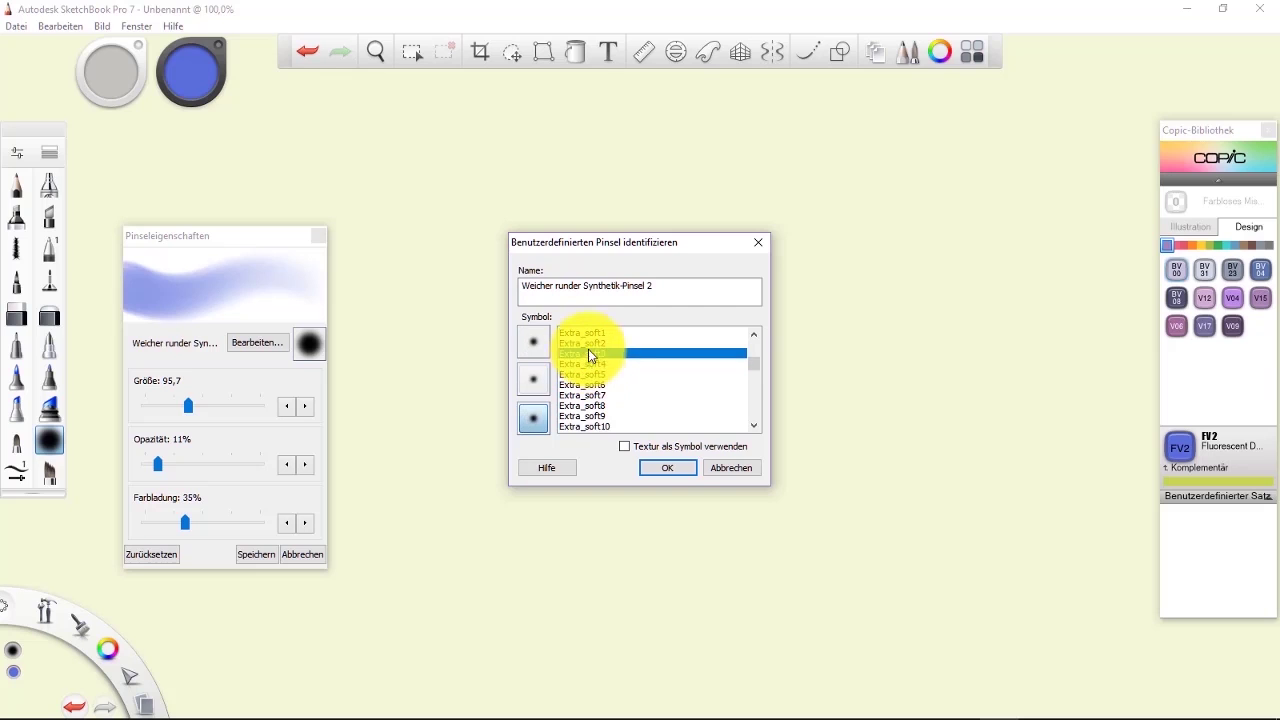
left_click(584, 344)
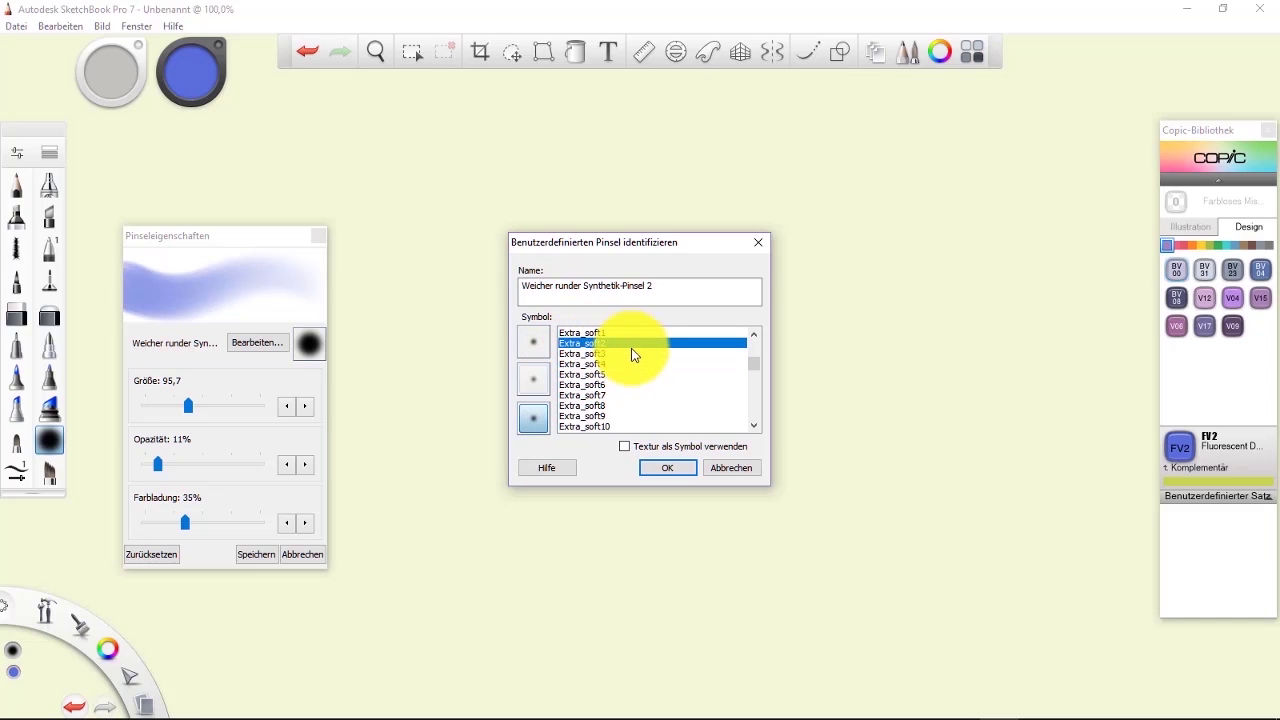
left_click(587, 395)
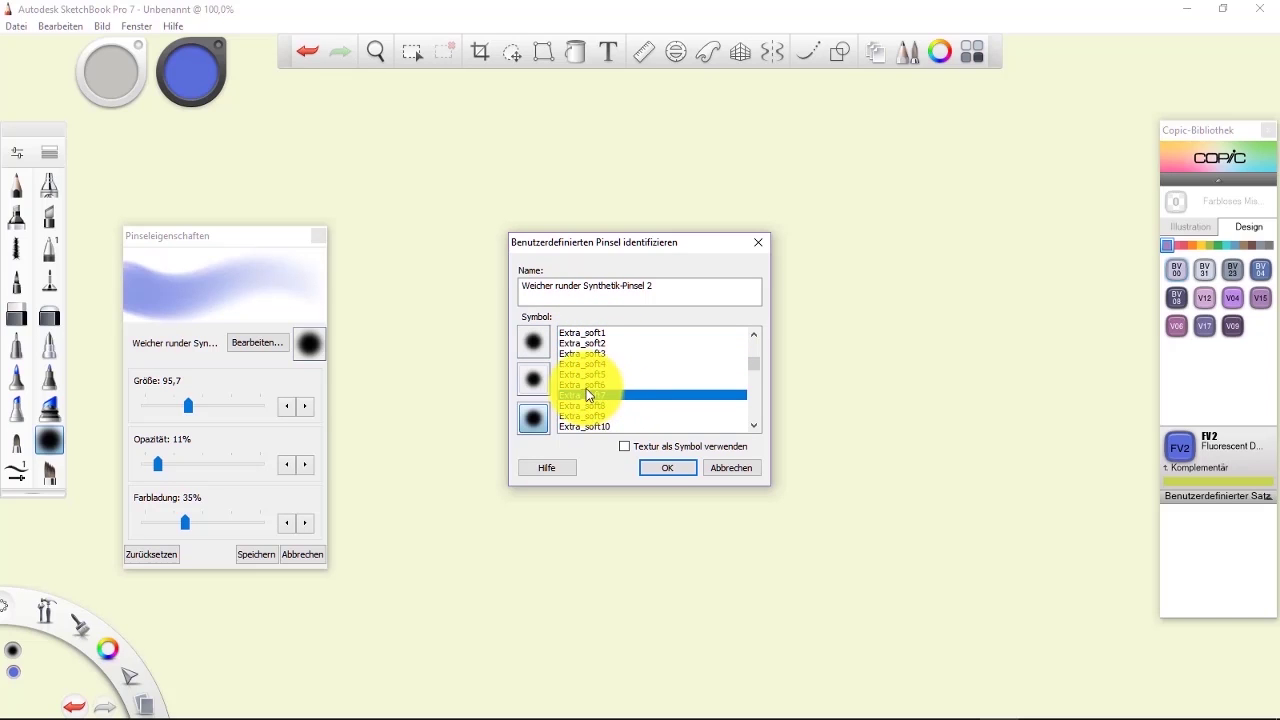
left_click(583, 387)
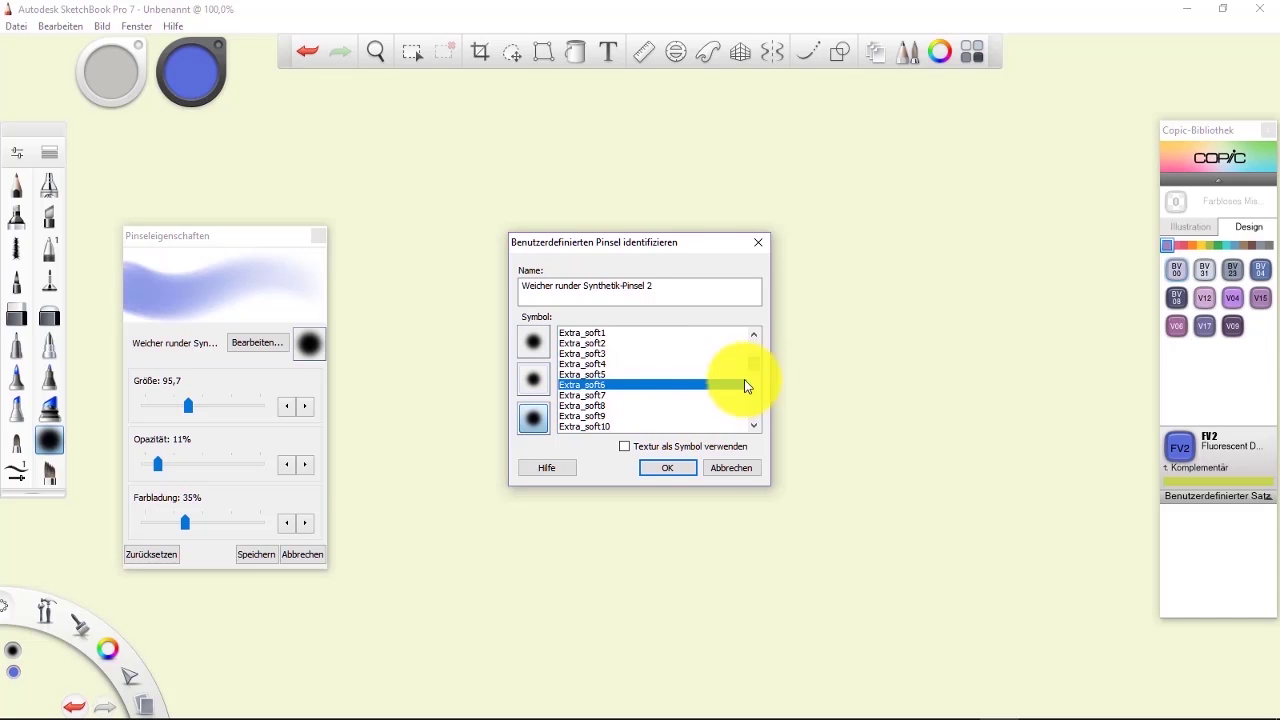
left_click(653, 468)
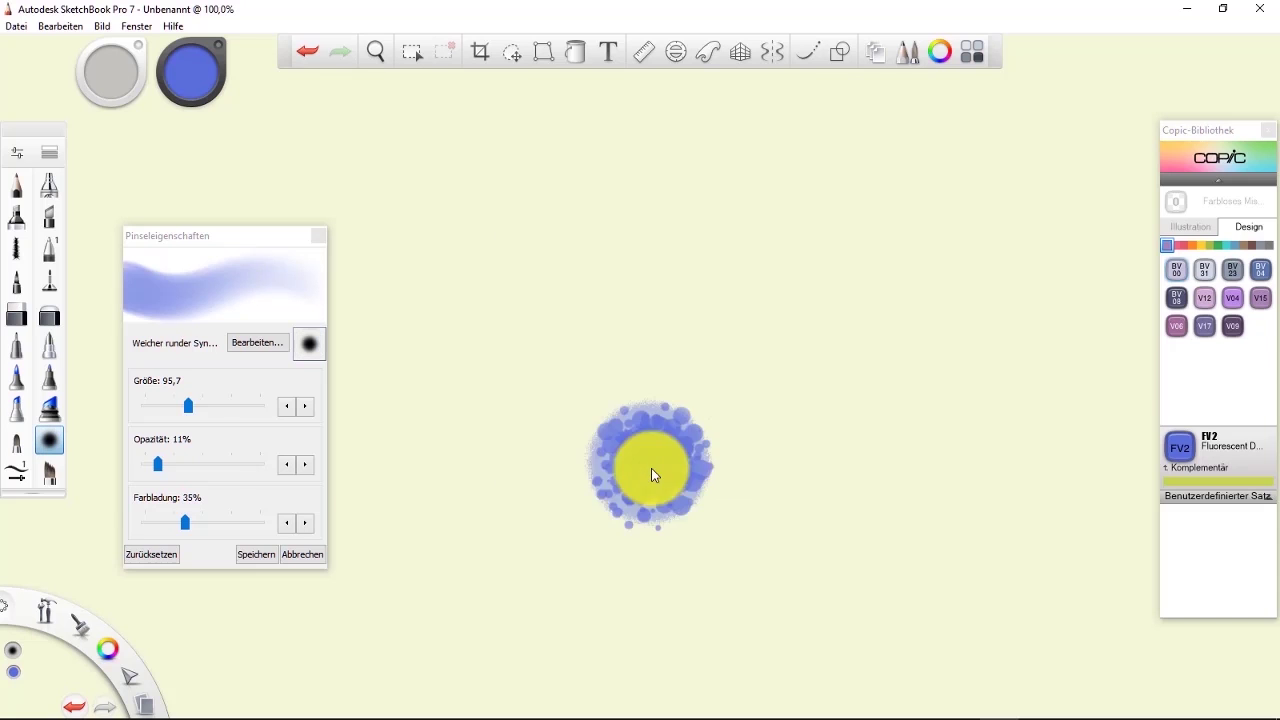
Set the synthetic brush to size 184.2, opacity 38% and colour loading 15%.
left_click_drag(187, 406, 225, 405)
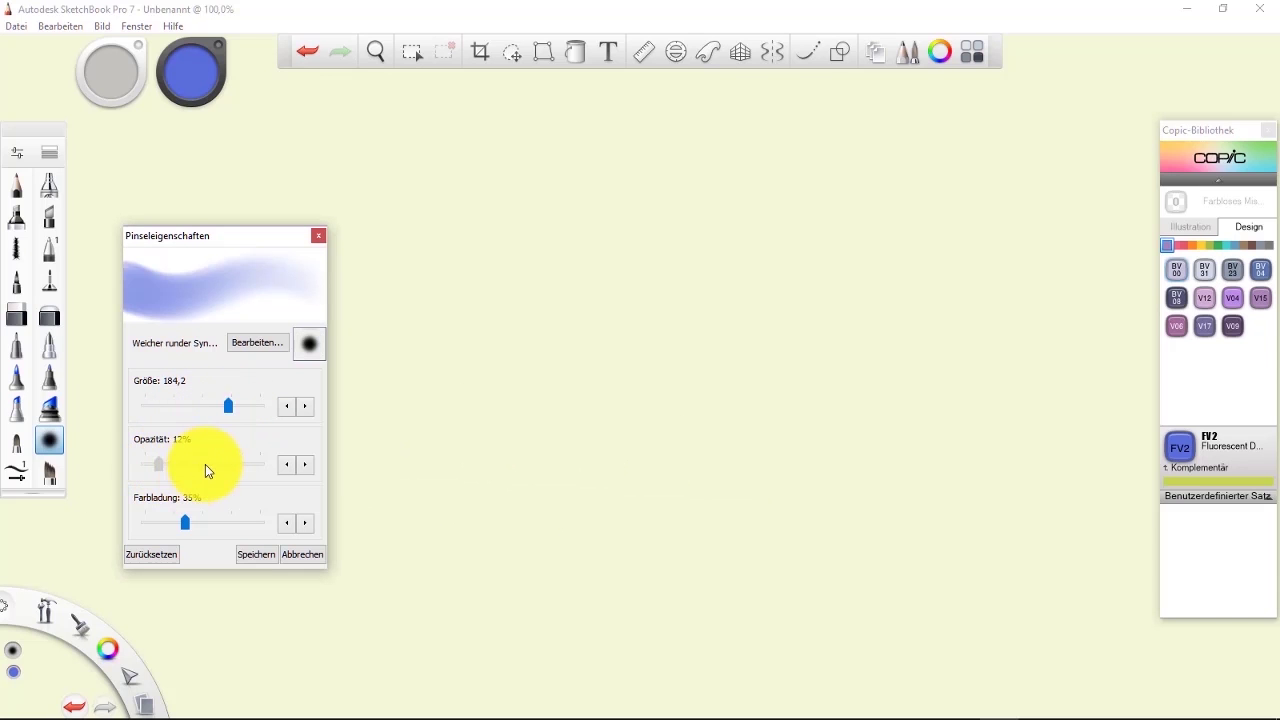
left_click_drag(205, 464, 189, 464)
left_click_drag(185, 522, 162, 522)
left_click_drag(430, 500, 463, 389)
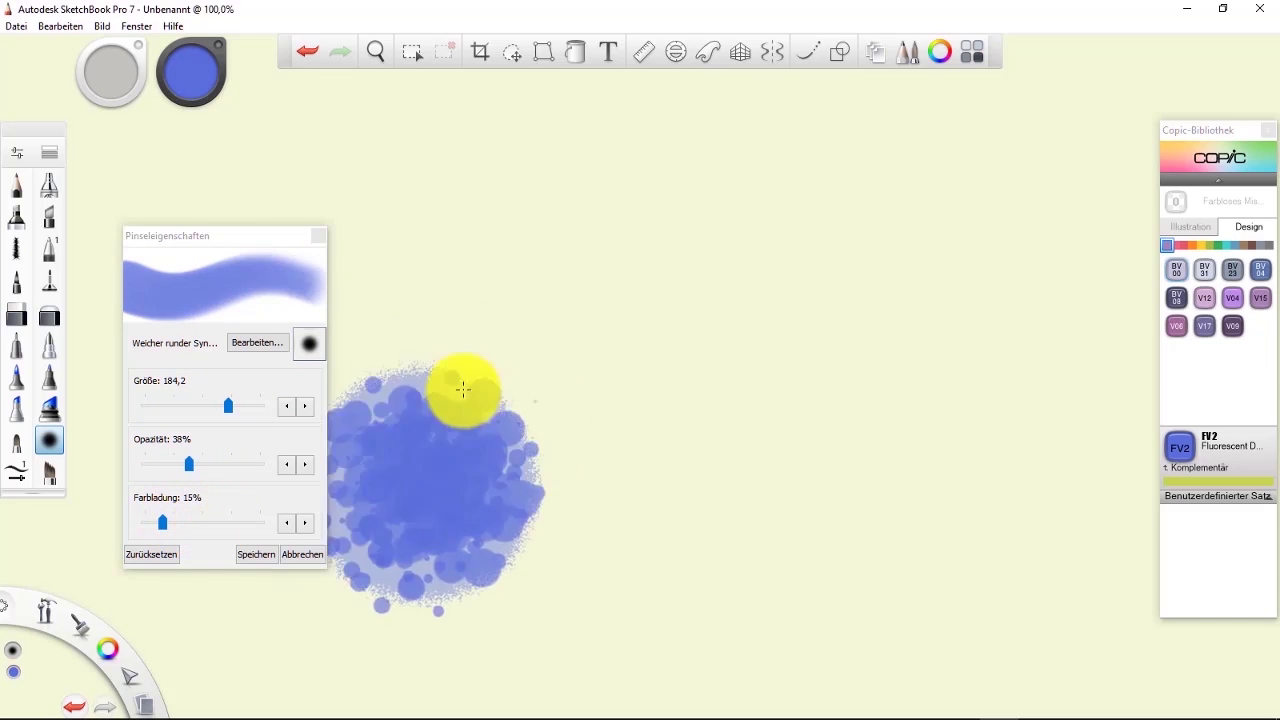
key("ctrl+z")
left_click_drag(400, 225, 463, 240)
key("ctrl+z")
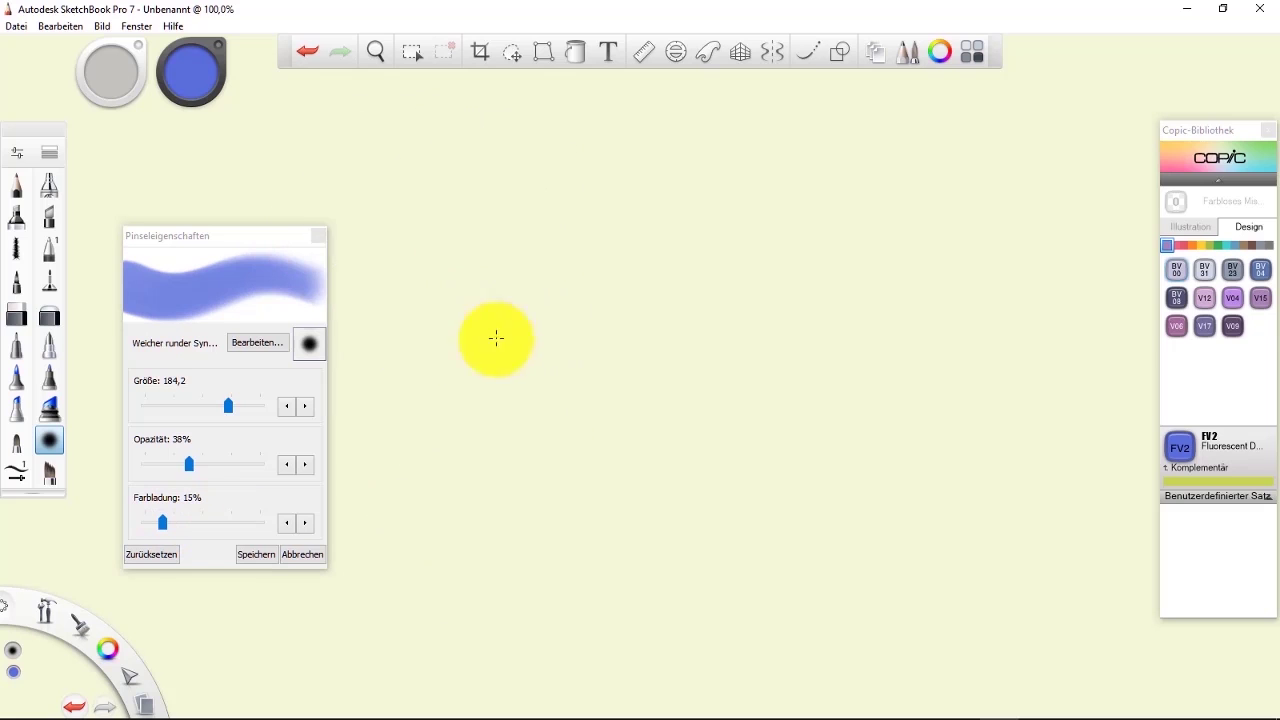
Paint a broad, soft blue stroke across the upper middle of the canvas.
left_click_drag(496, 338, 800, 340)
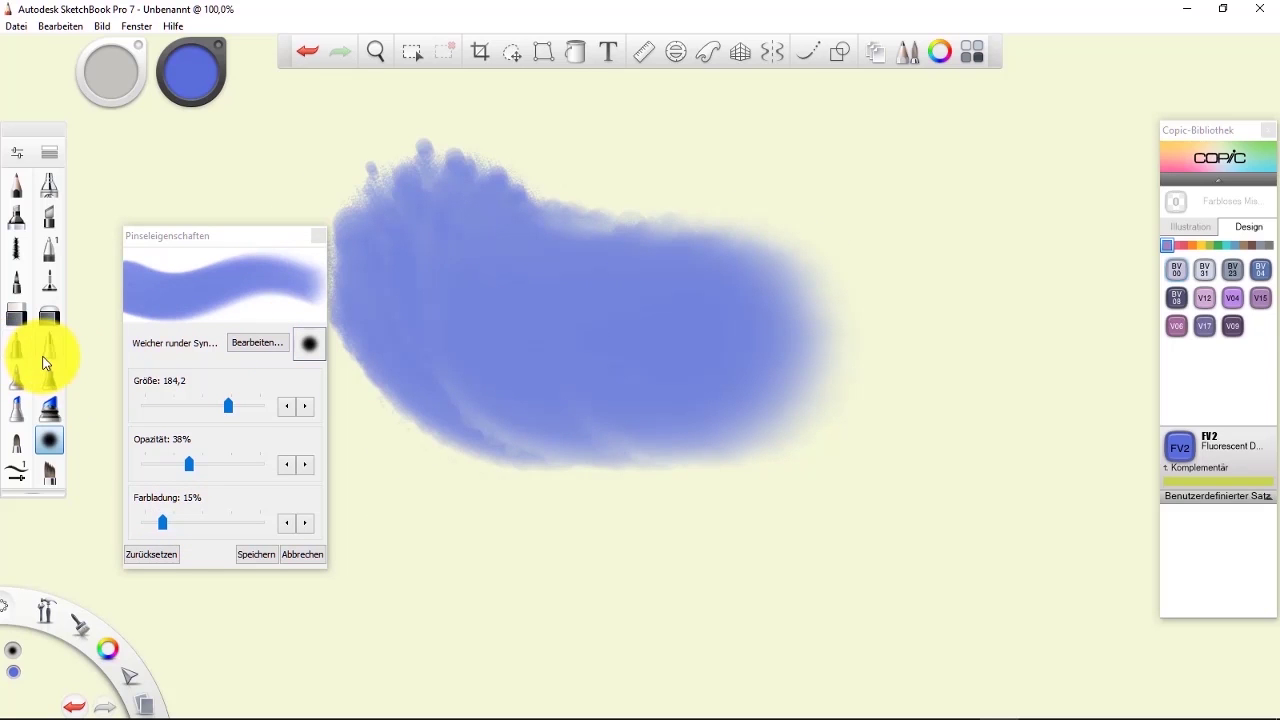
Select the Copic - Zeichenstift F pen, set its size to 1.0 and change its symbol to Anemone_2.
left_click(49, 345)
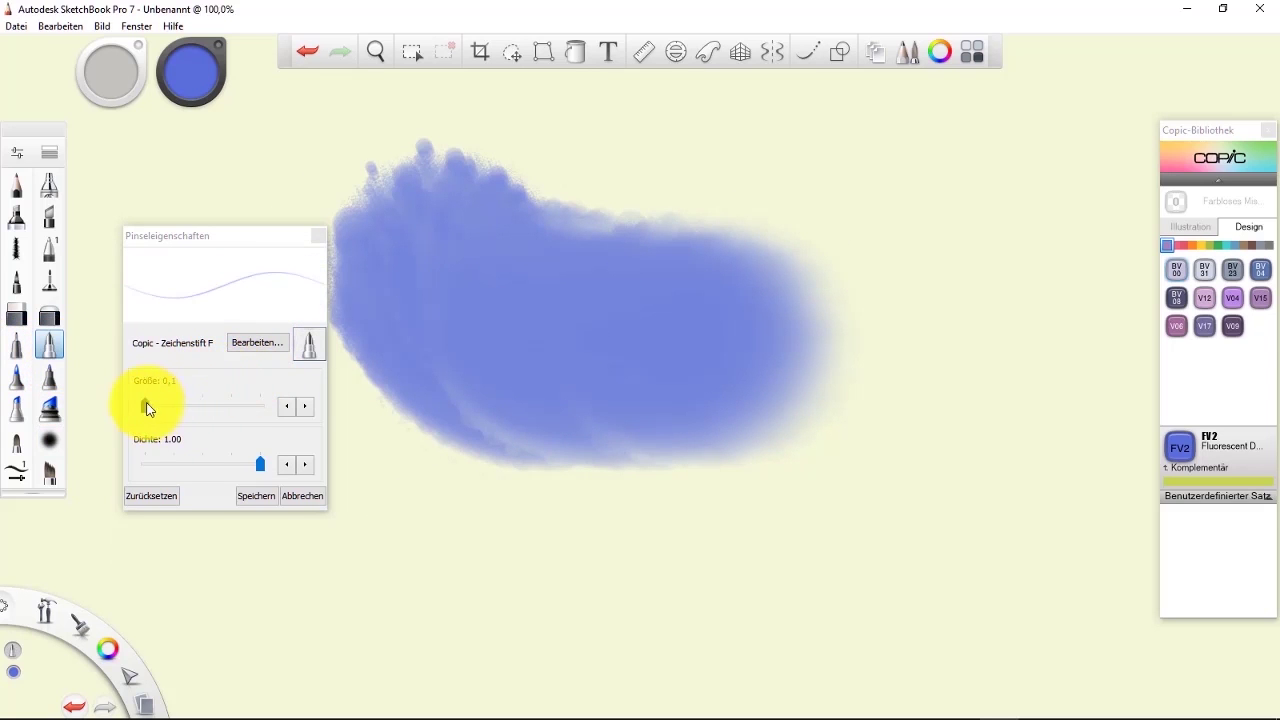
left_click_drag(147, 408, 171, 410)
left_click(307, 345)
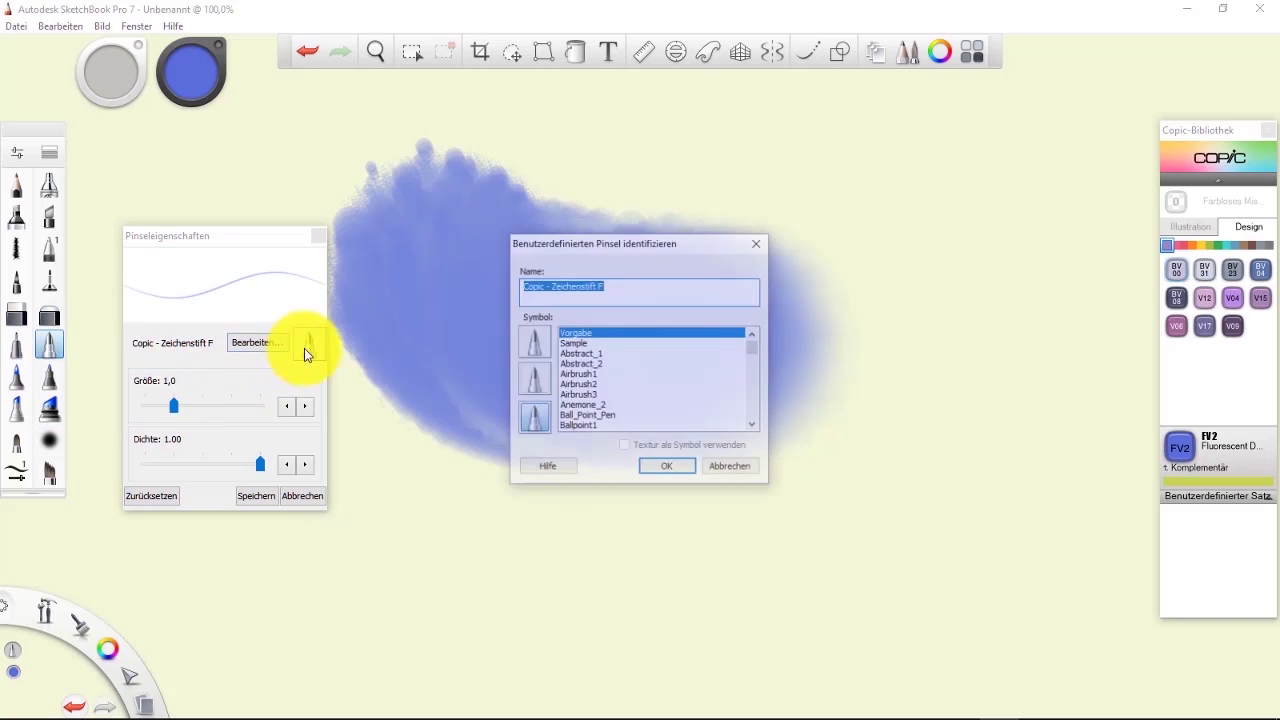
left_click(600, 405)
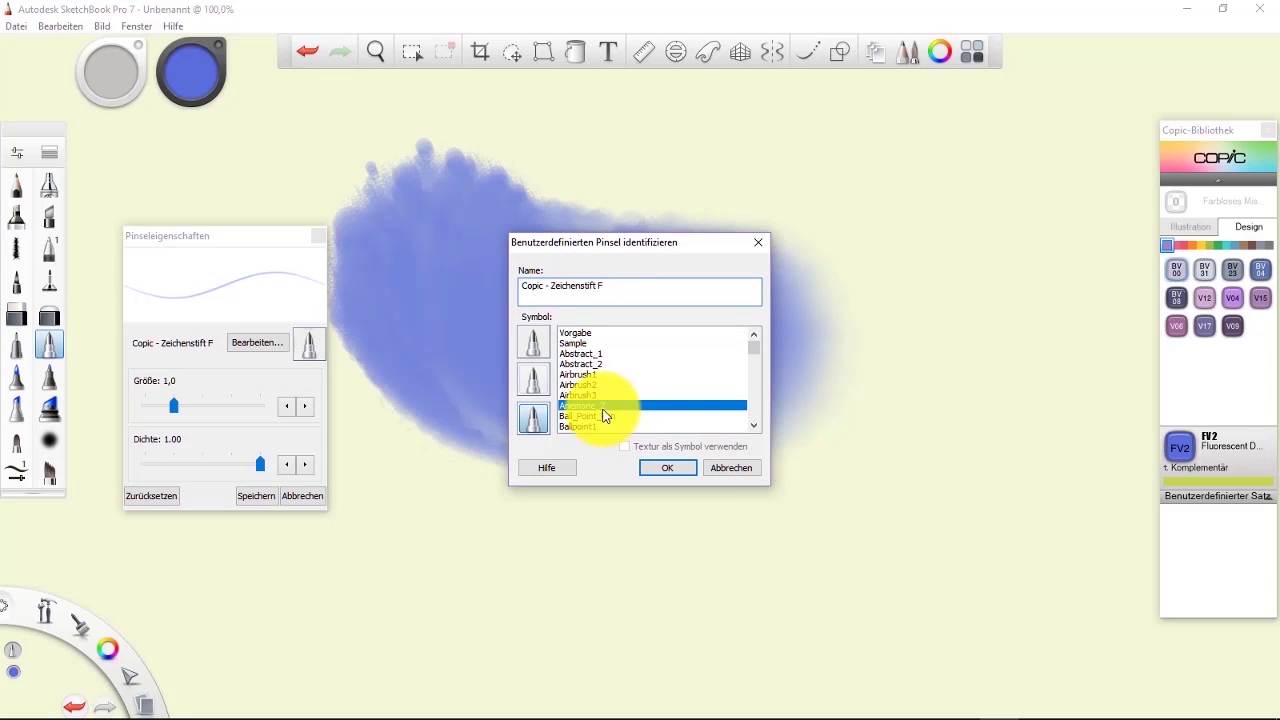
left_click(668, 468)
Draw a thin blue line winding across the painted blue area and a thin orange zigzag along its upper edge.
mouse_move(711, 183)
left_mouse_down()
mouse_move(905, 294)
mouse_move(834, 352)
mouse_move(774, 351)
mouse_move(415, 257)
mouse_move(163, 257)
left_mouse_up()
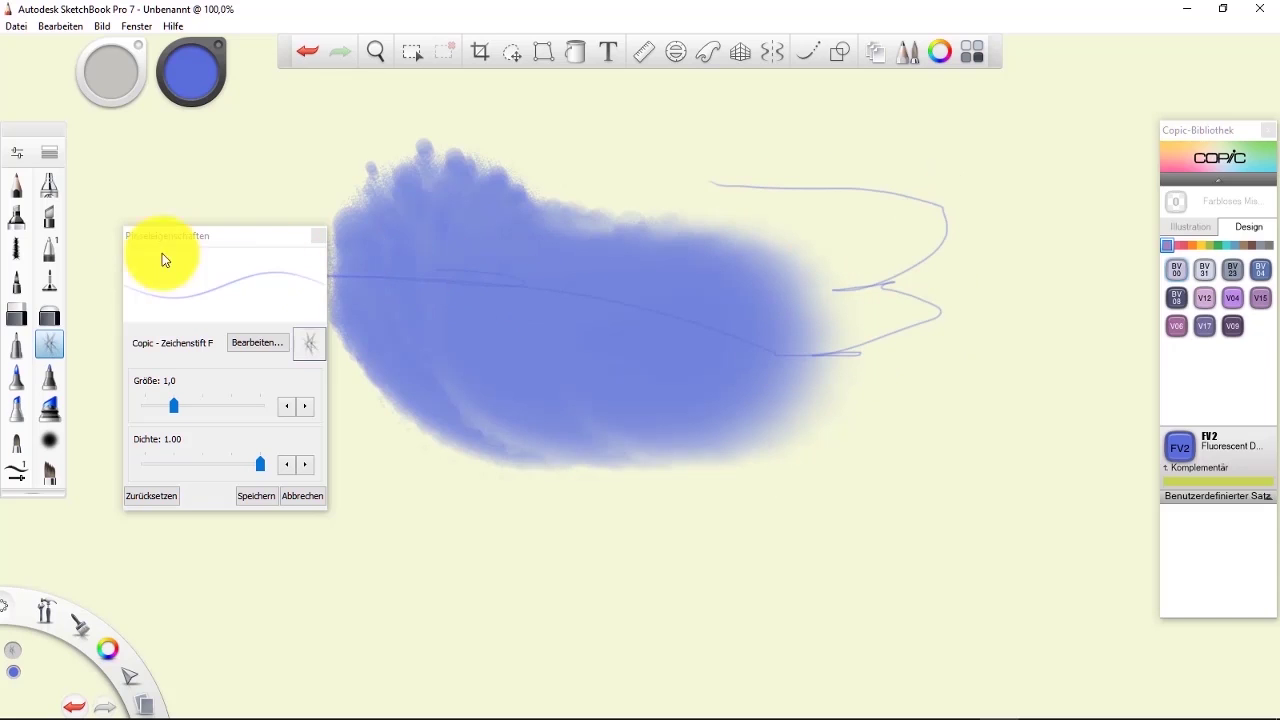
left_click(202, 78)
left_click(214, 61)
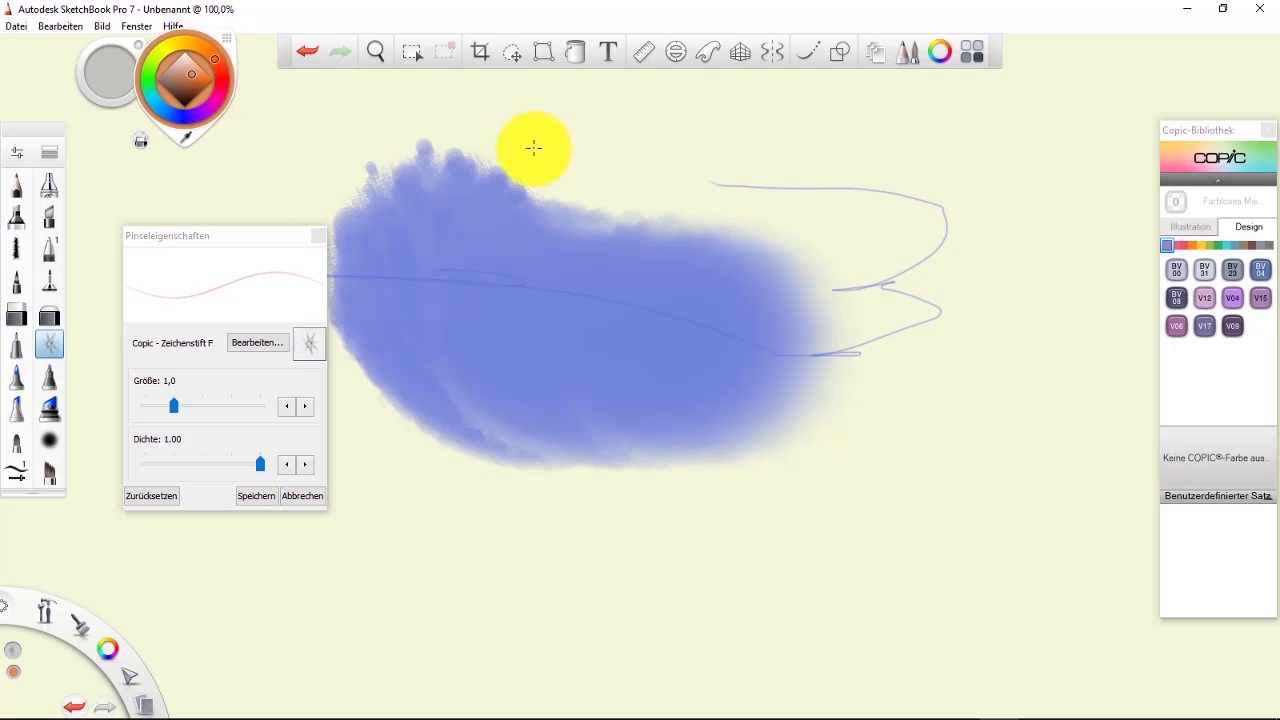
mouse_move(533, 148)
left_mouse_down()
mouse_move(523, 183)
mouse_move(632, 184)
left_mouse_up()
Draw thin yellow scribbles over and above the blue area, and close the brush properties.
left_click(200, 88)
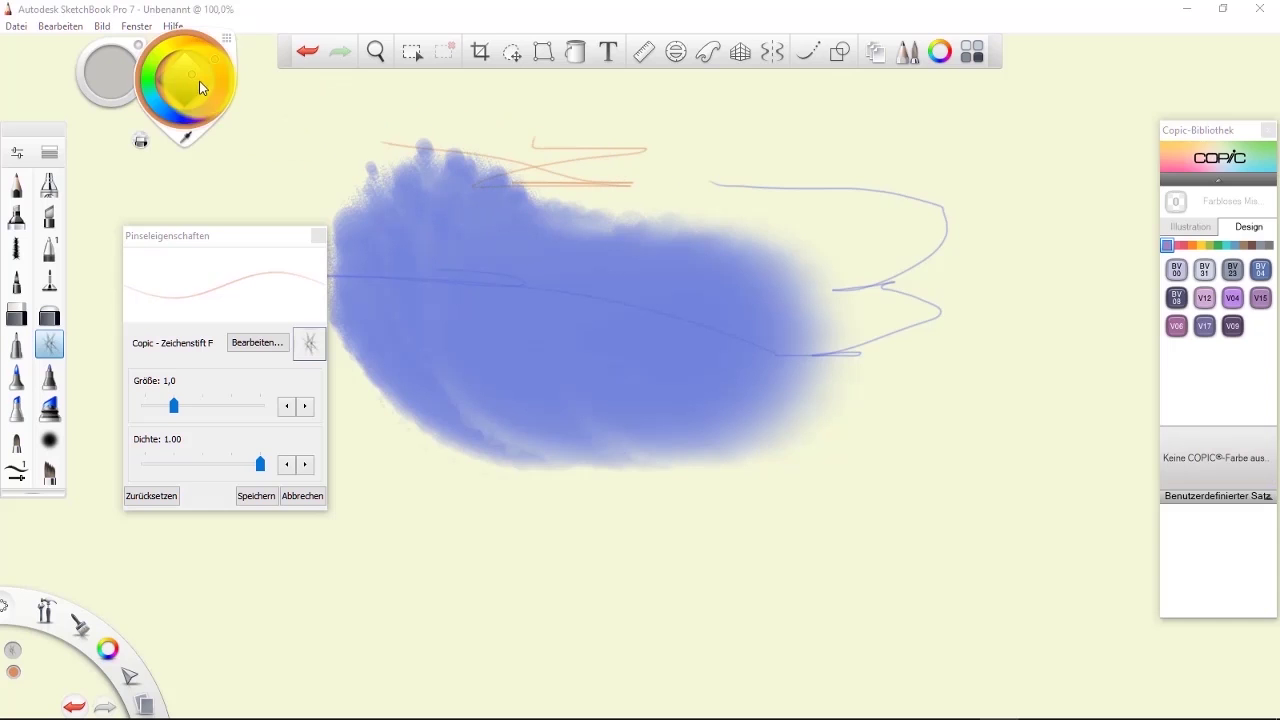
left_click(170, 45)
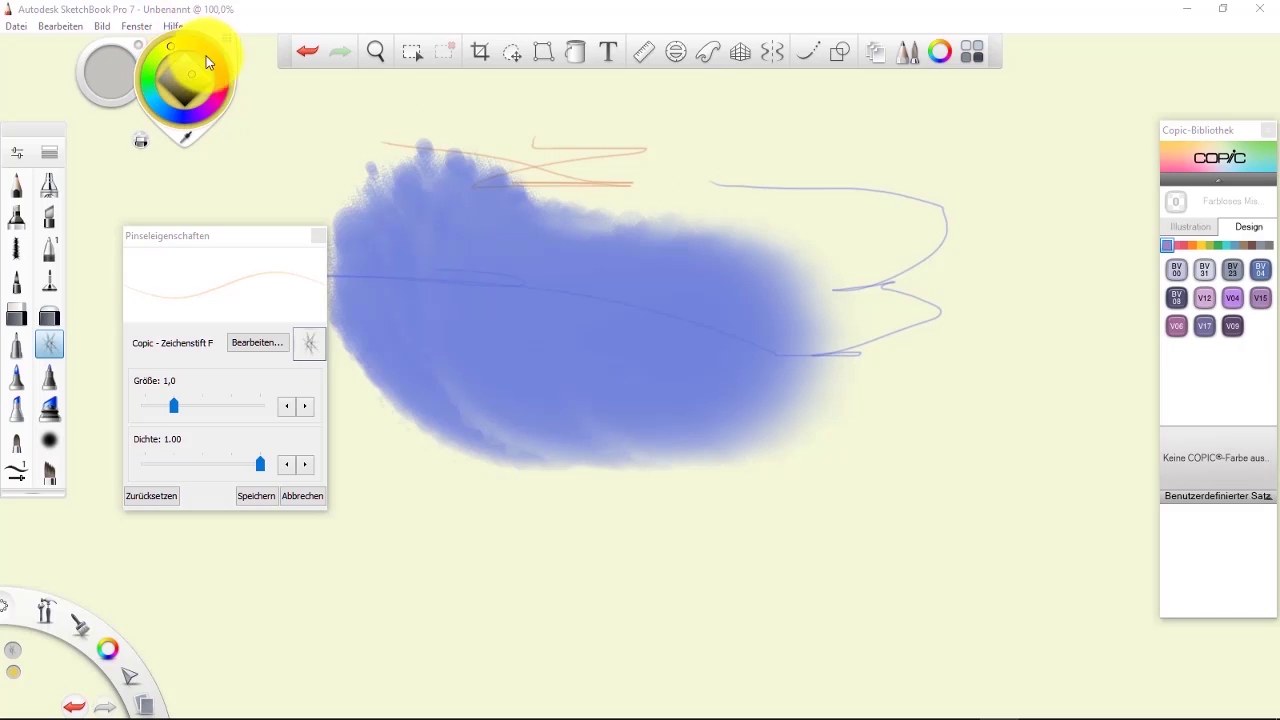
left_click_drag(598, 347, 731, 292)
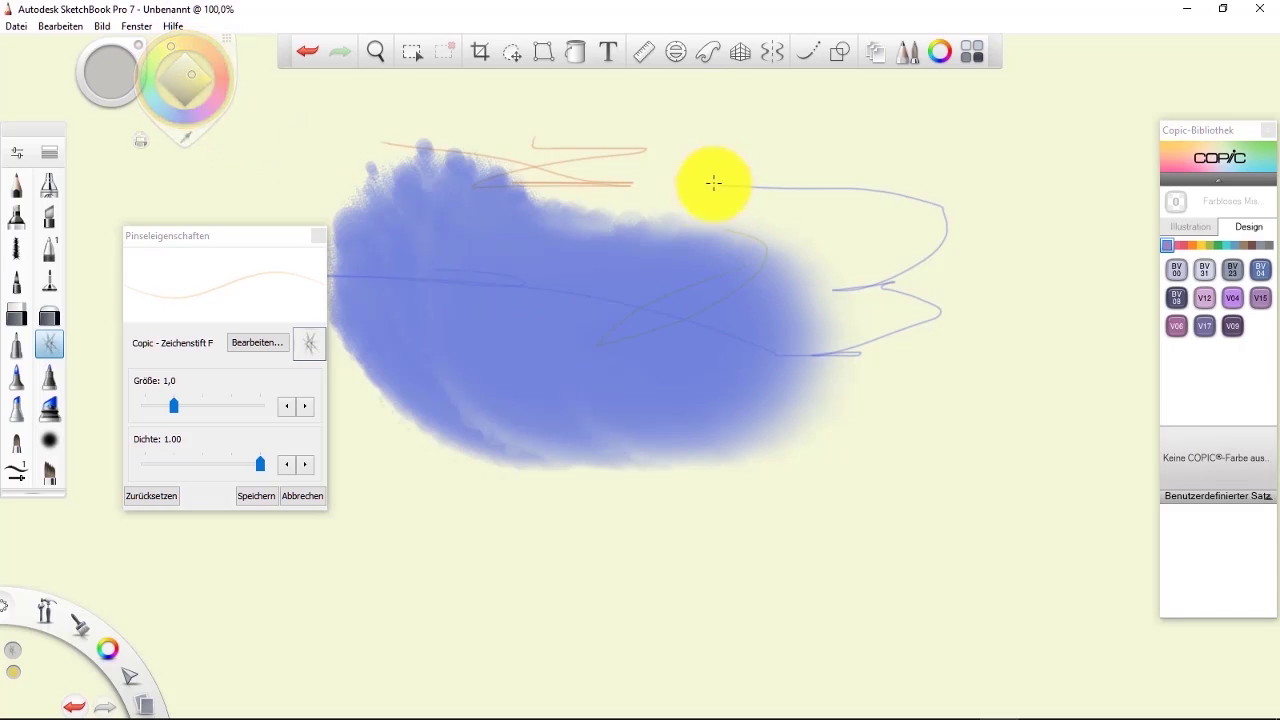
mouse_move(711, 186)
left_mouse_down()
mouse_move(792, 174)
mouse_move(771, 138)
mouse_move(808, 126)
mouse_move(781, 144)
mouse_move(834, 177)
left_mouse_up()
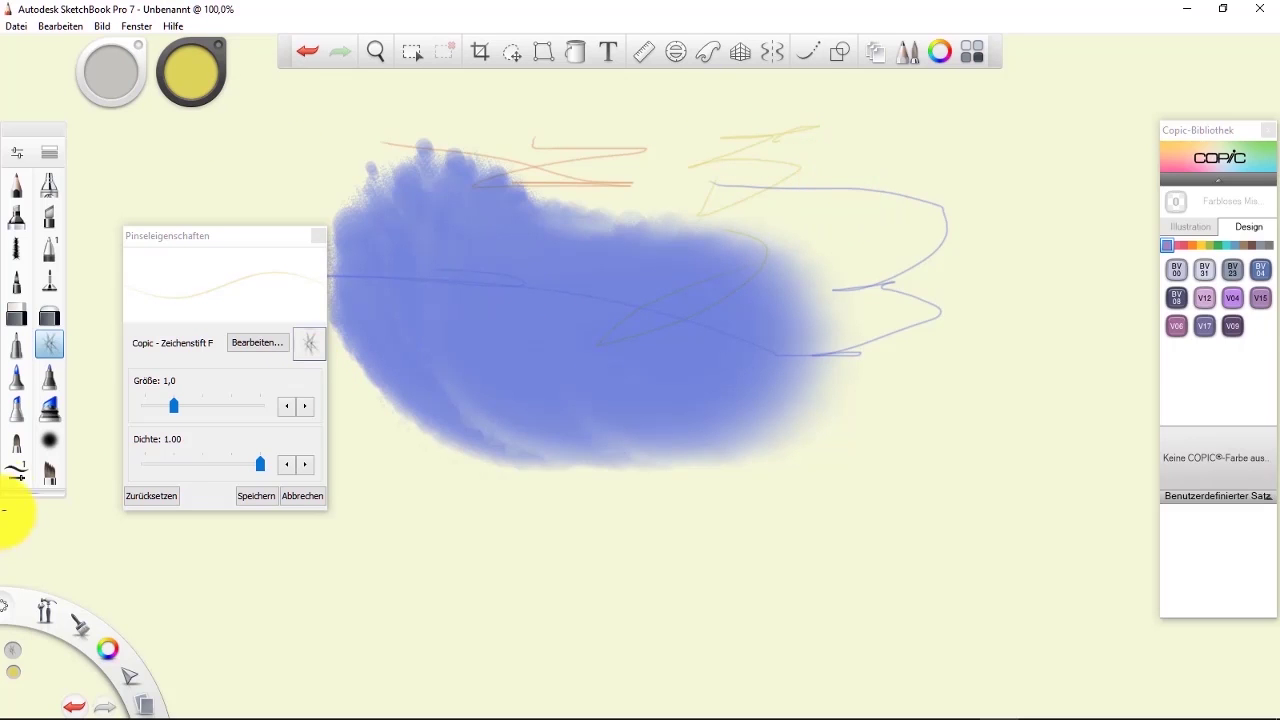
left_click(36, 346)
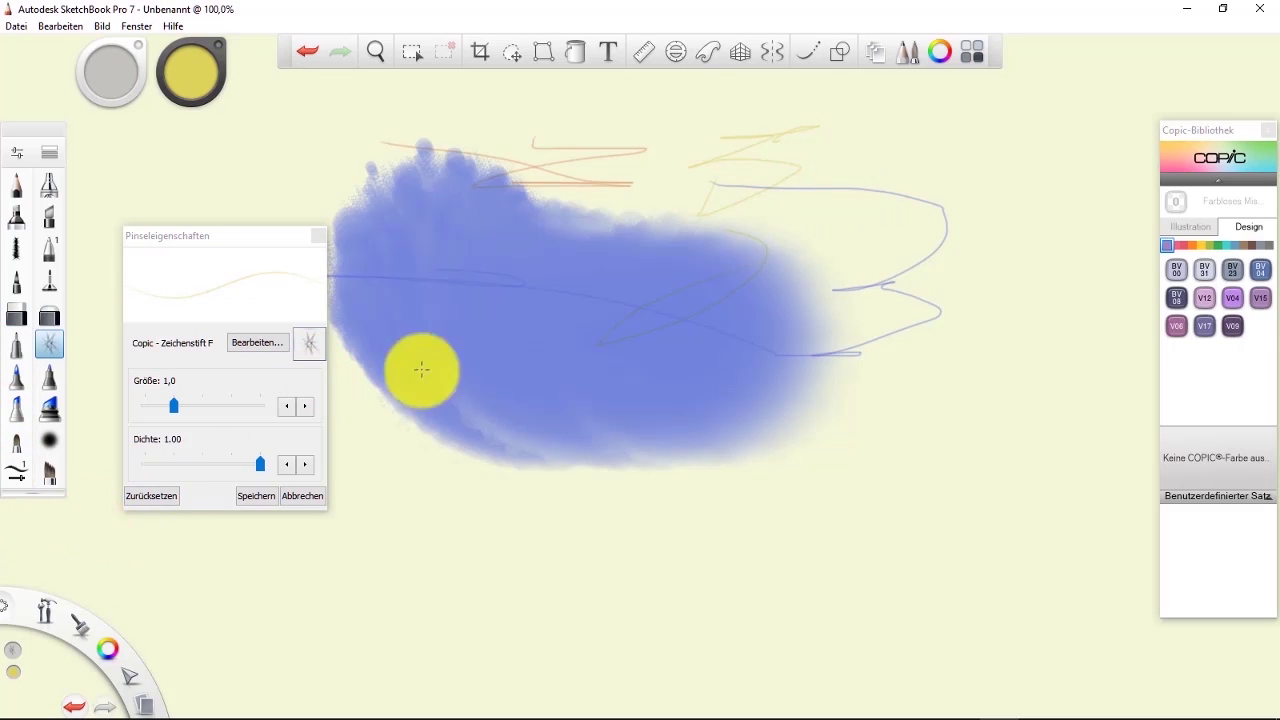
left_click(318, 237)
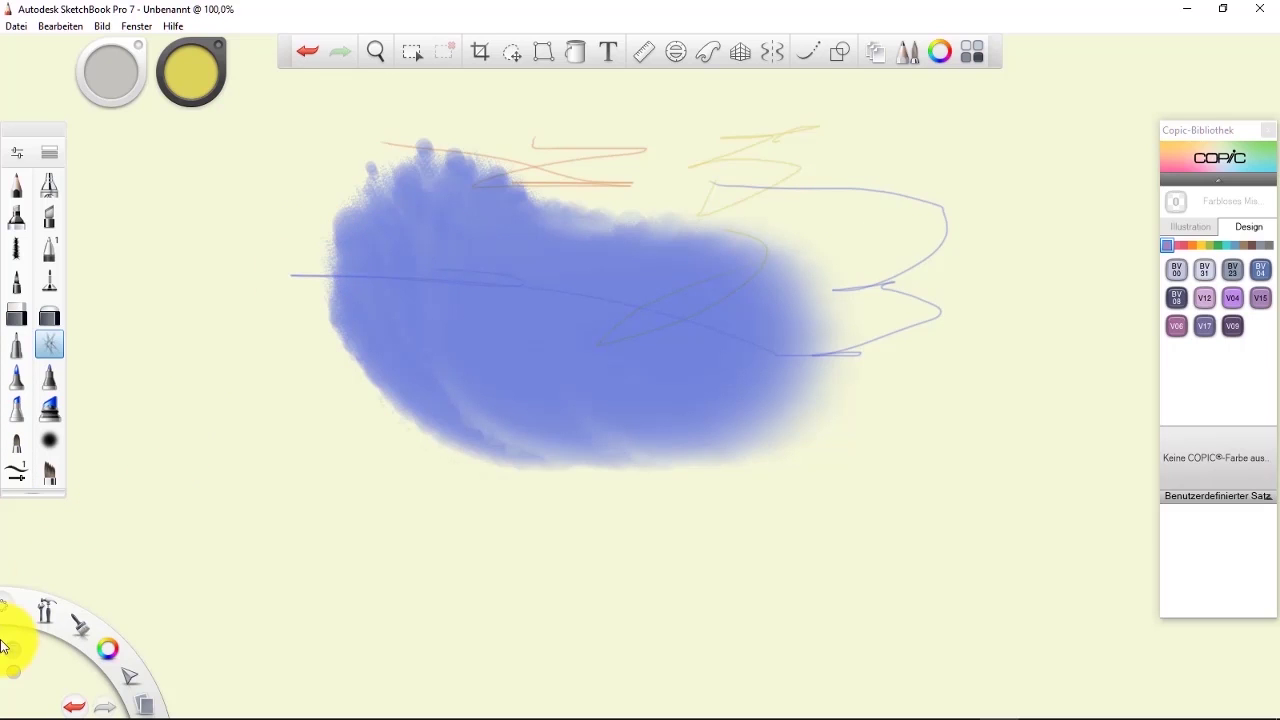
Bring up the tool commands around the cursor and show the Layer Editor.
left_click(52, 617)
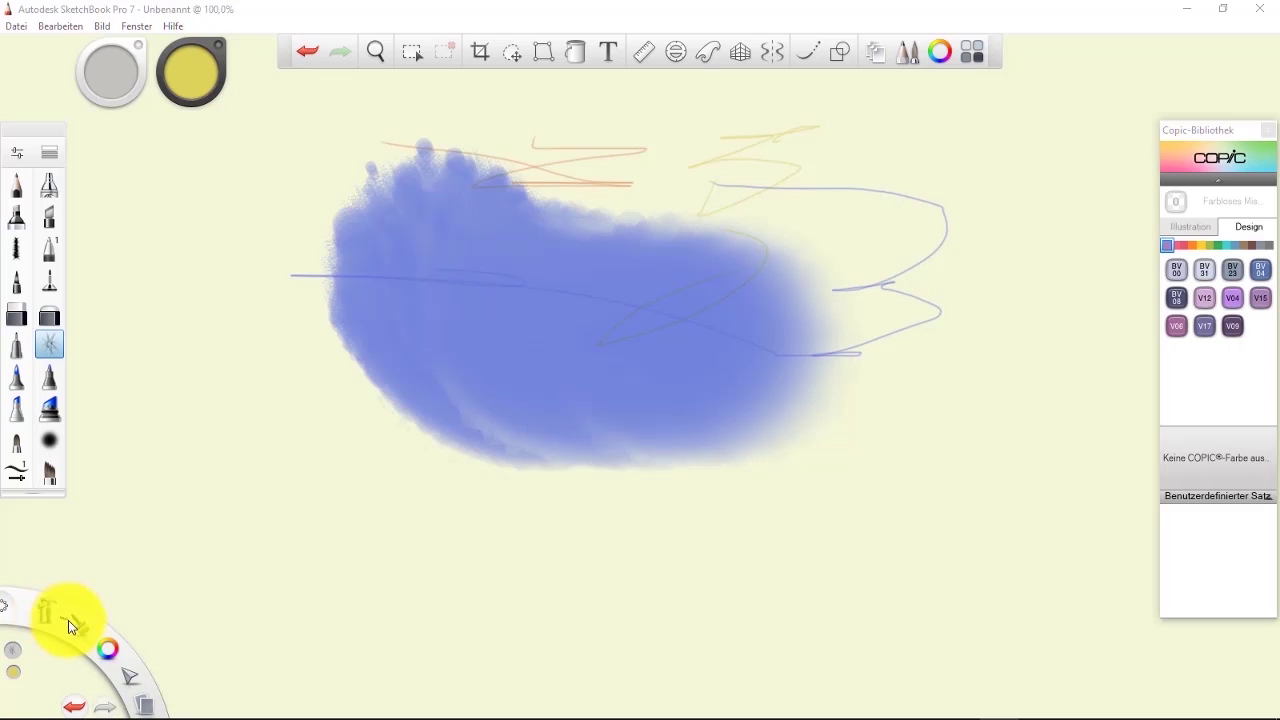
left_click(62, 617)
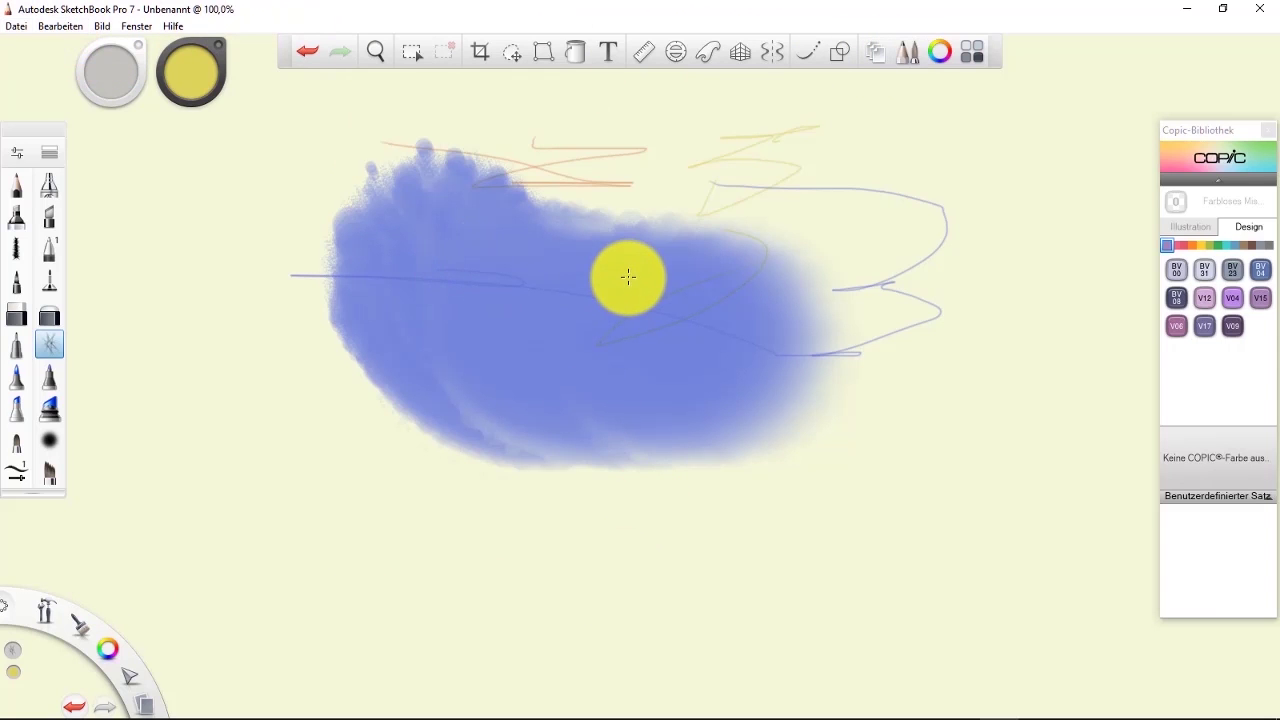
key("space")
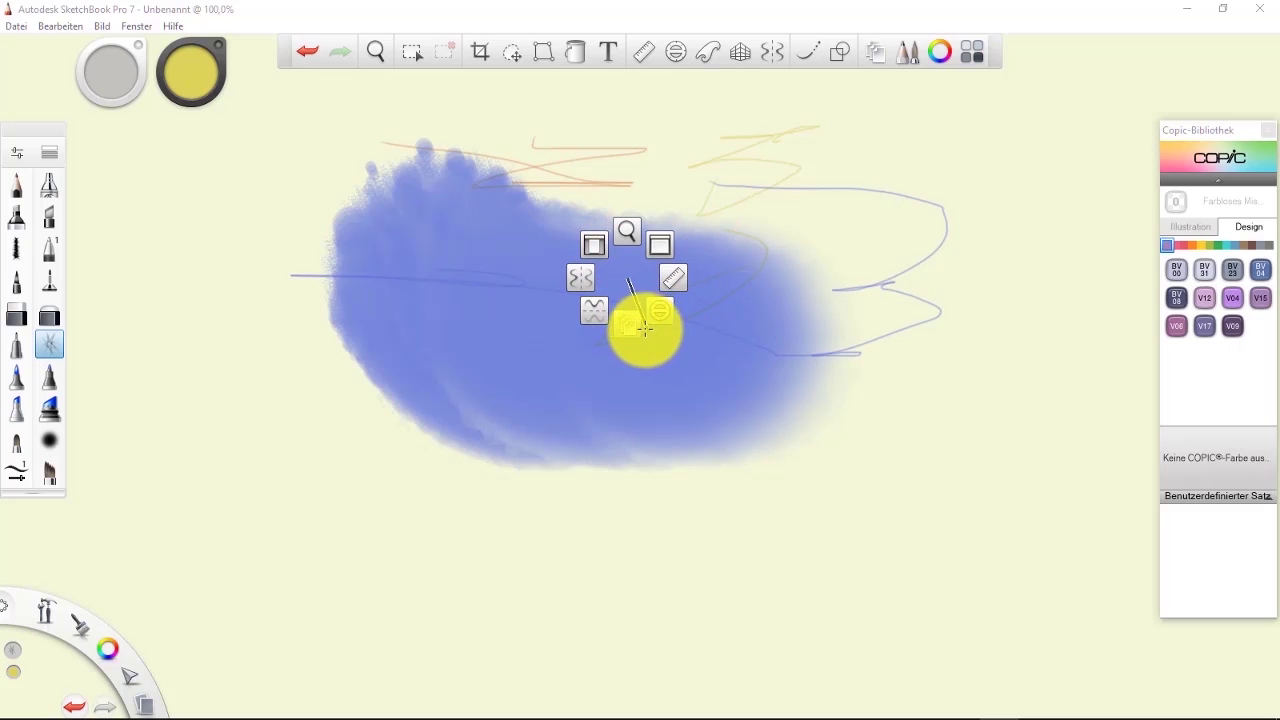
key("ctrl+l")
Examine the general, brush, canvas, system, lagoon and factory-default pages of the program preferences, and close them.
left_click(58, 27)
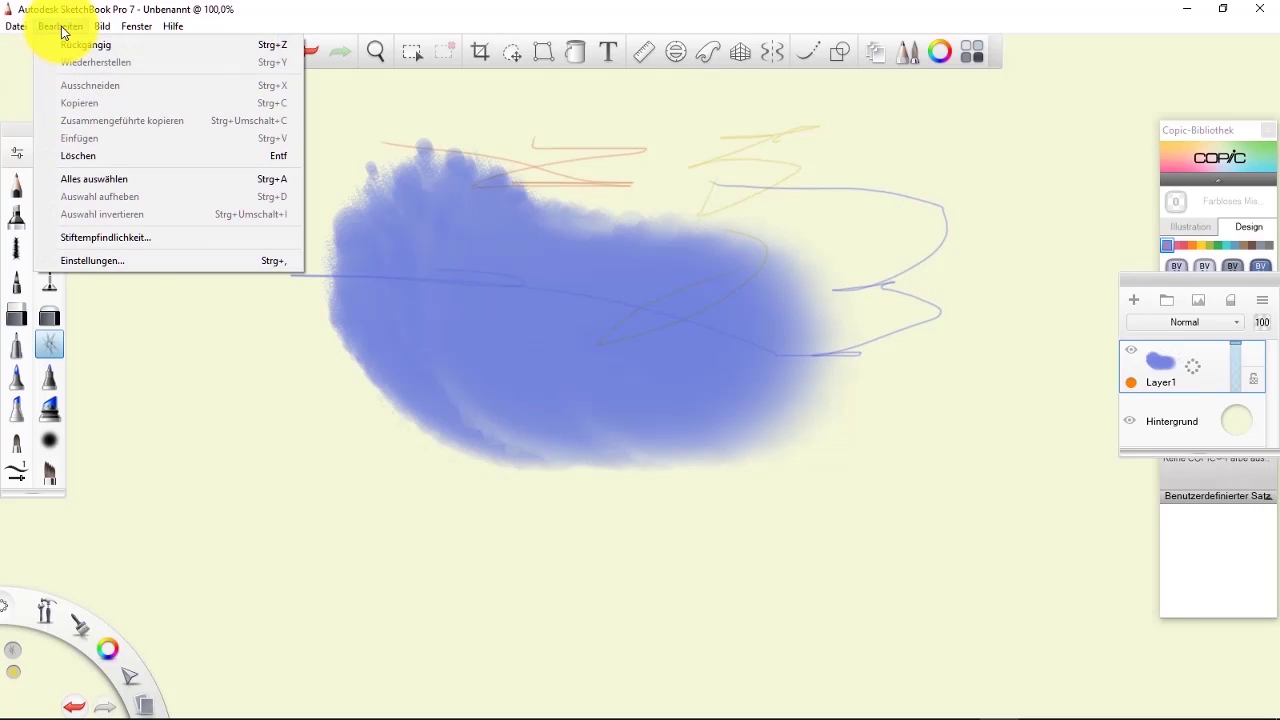
left_click(134, 260)
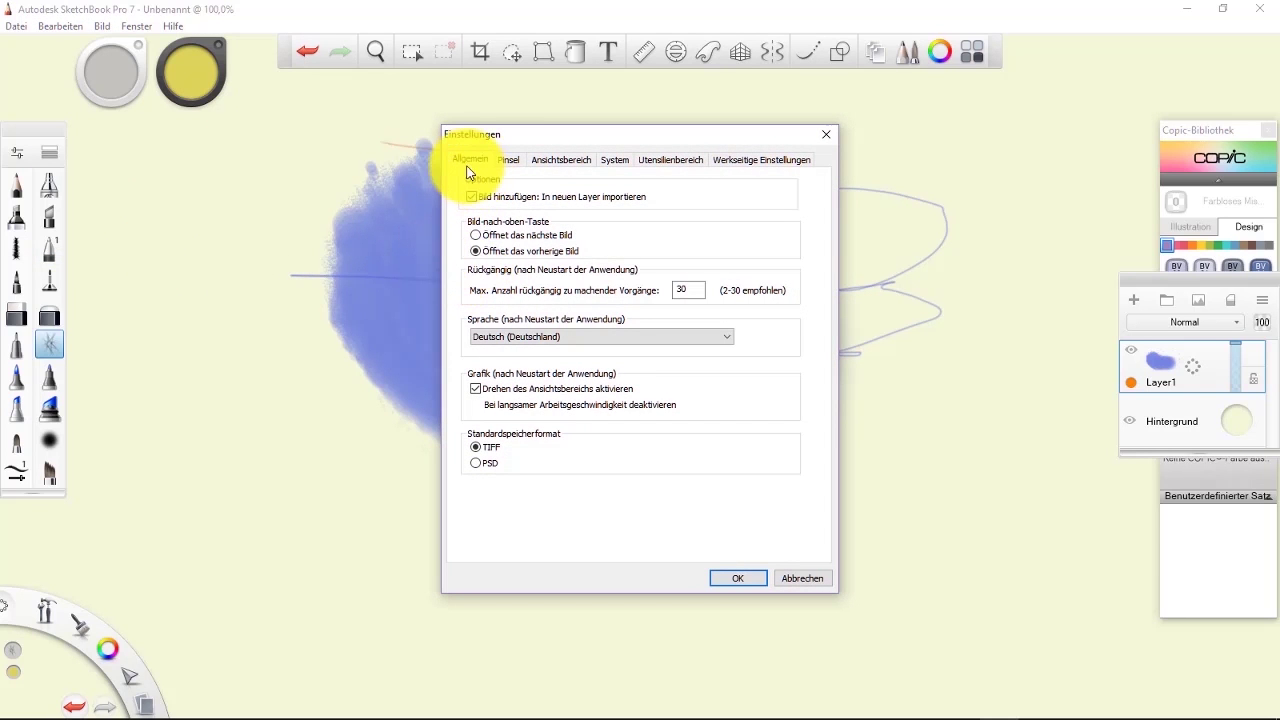
left_click(508, 162)
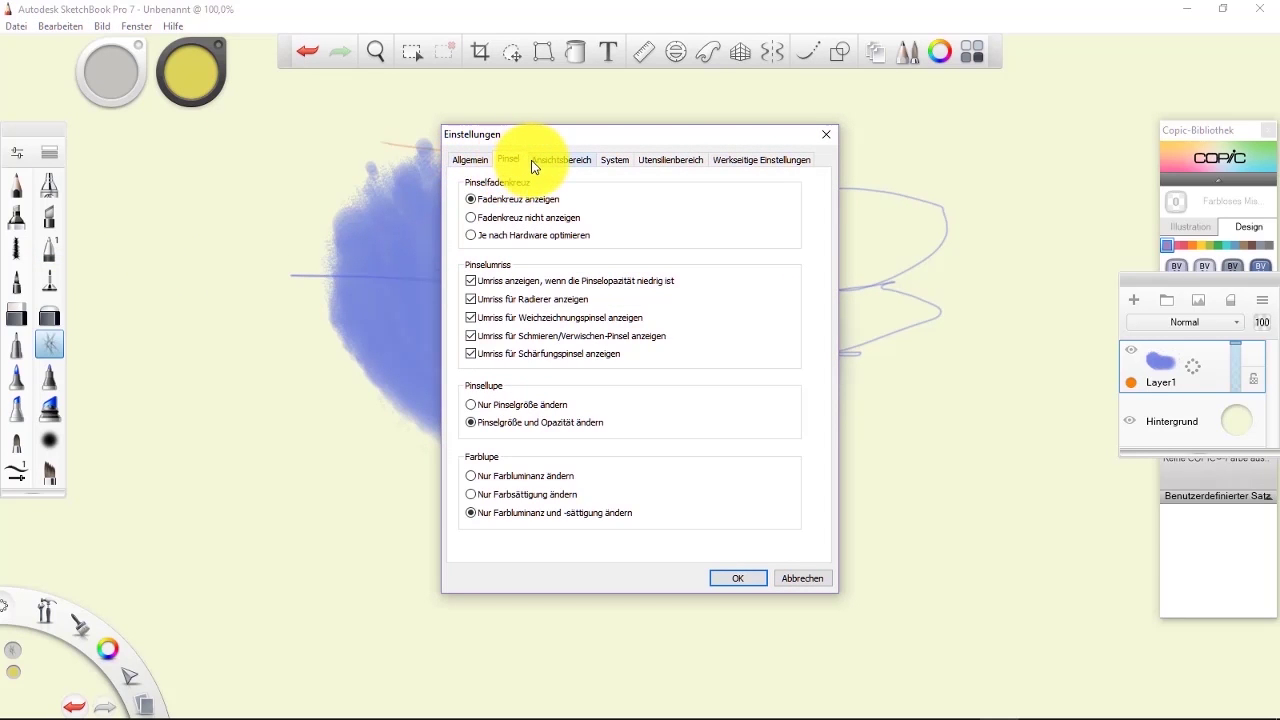
left_click(553, 161)
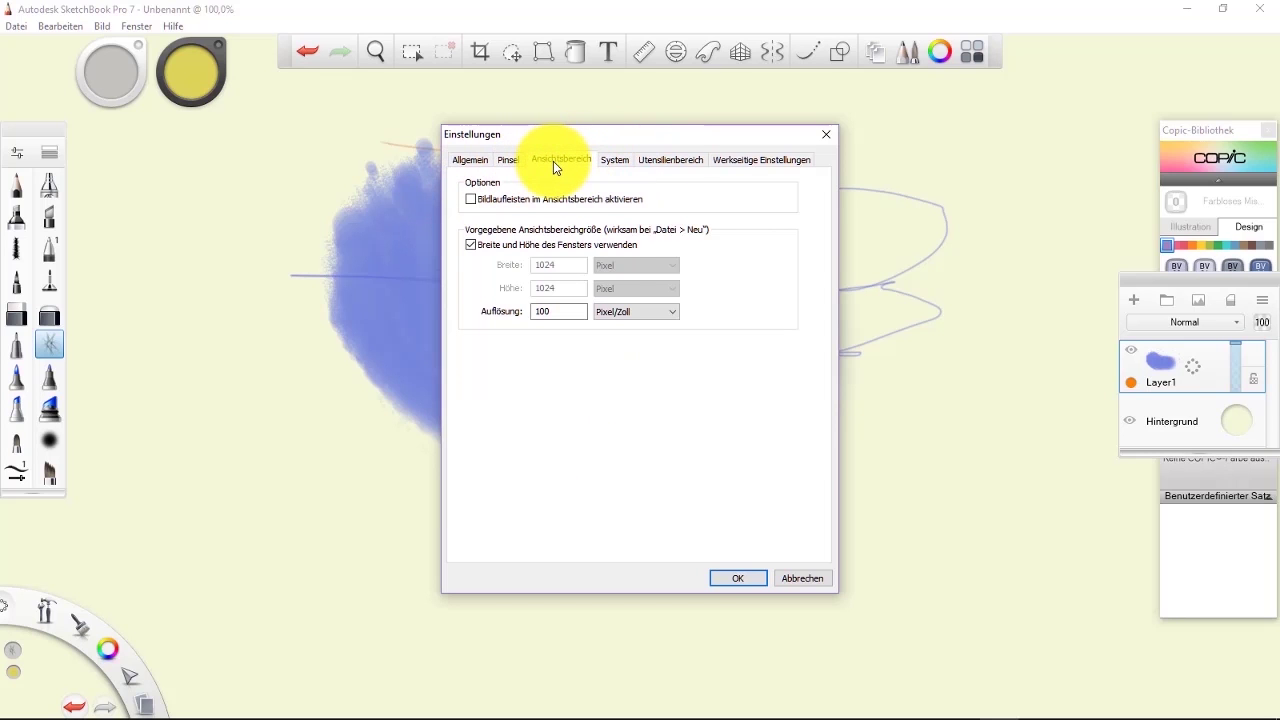
left_click(615, 161)
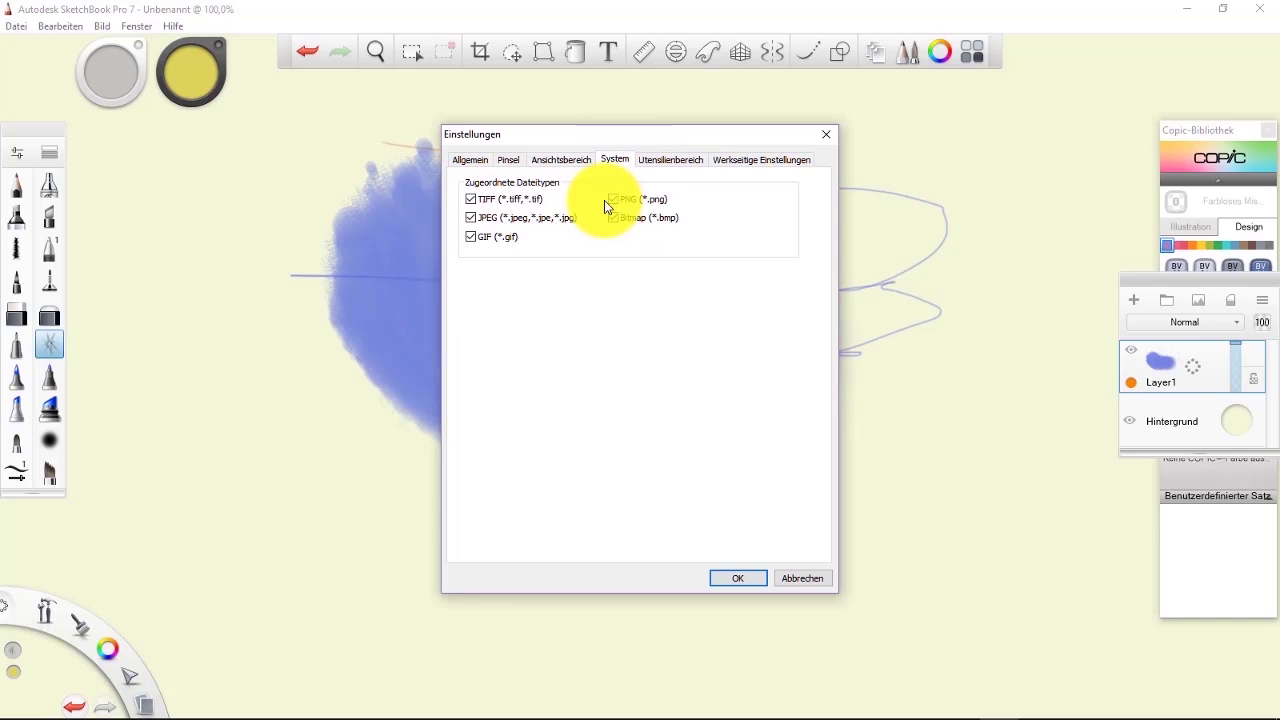
left_click(674, 162)
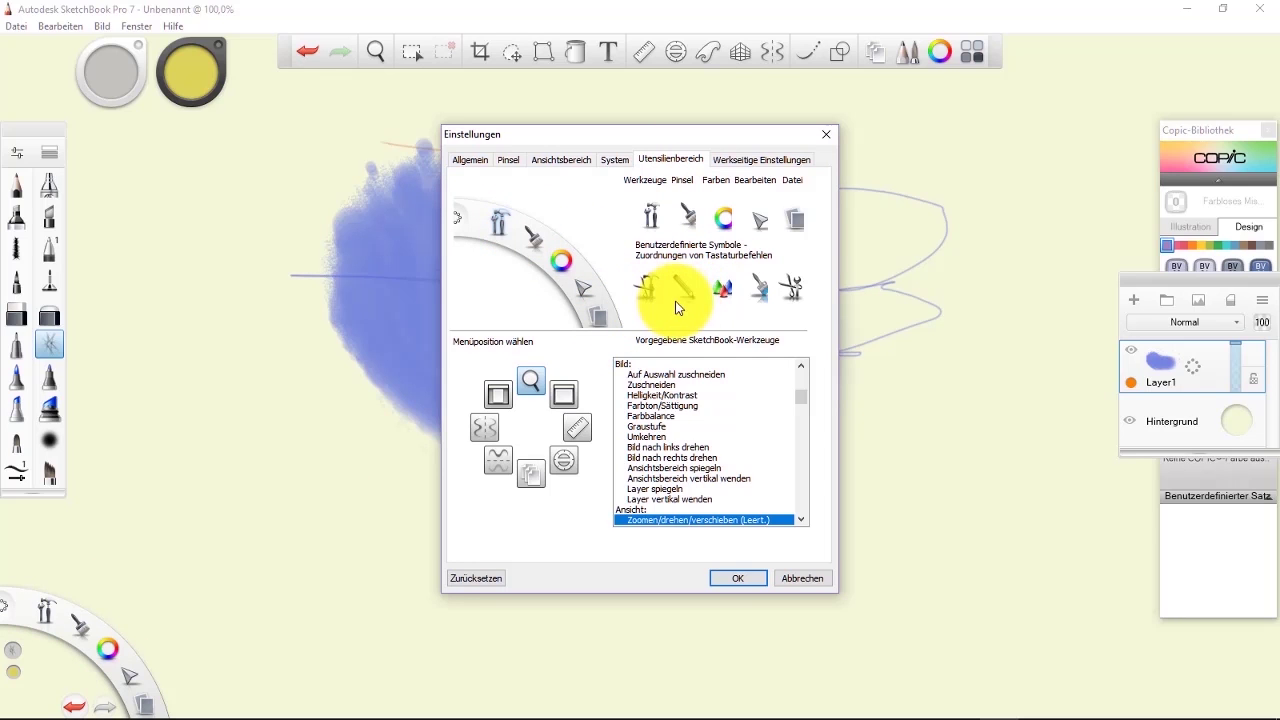
left_click(781, 168)
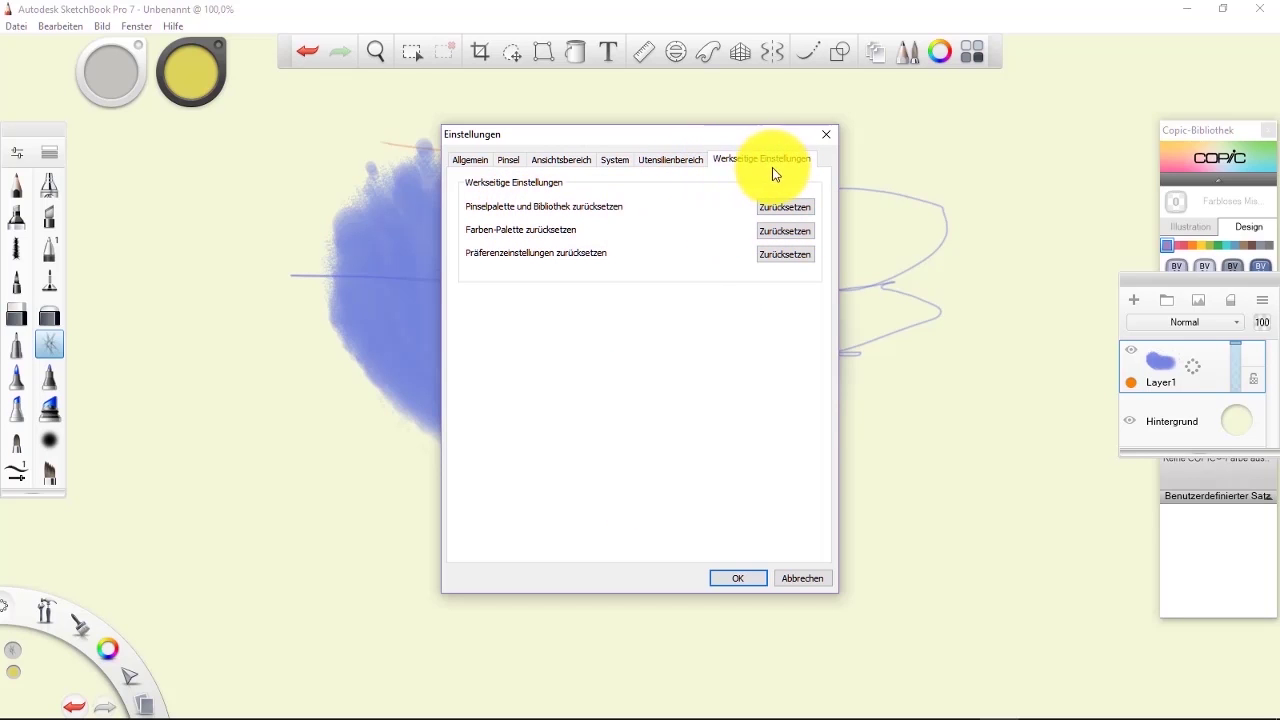
left_click(470, 160)
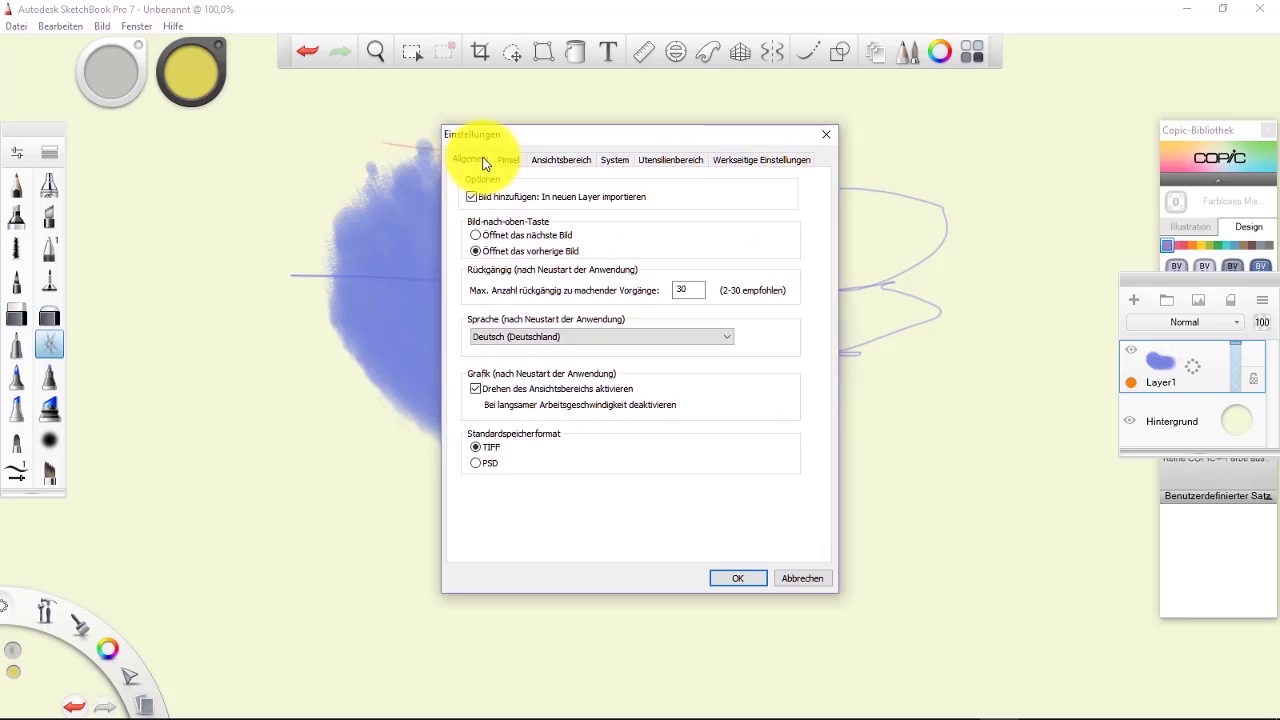
left_click(741, 582)
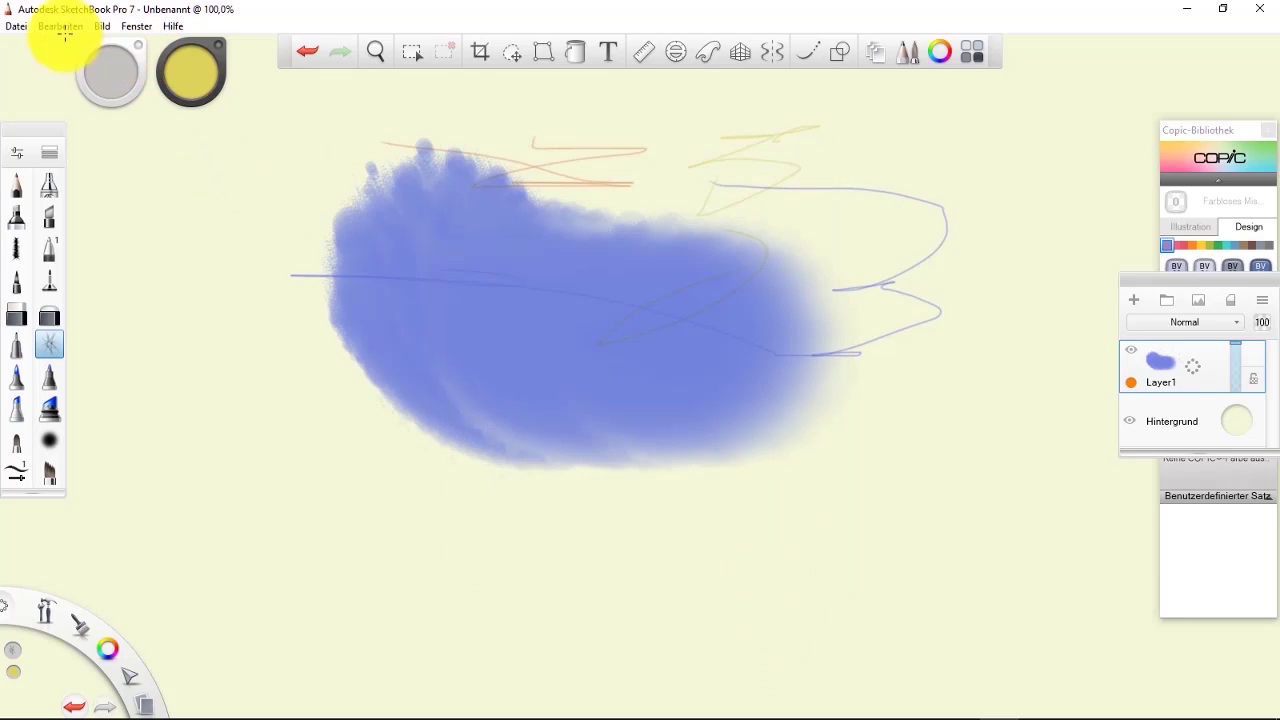
Start a new flip-book without saving the changes to the current drawing.
left_click(20, 31)
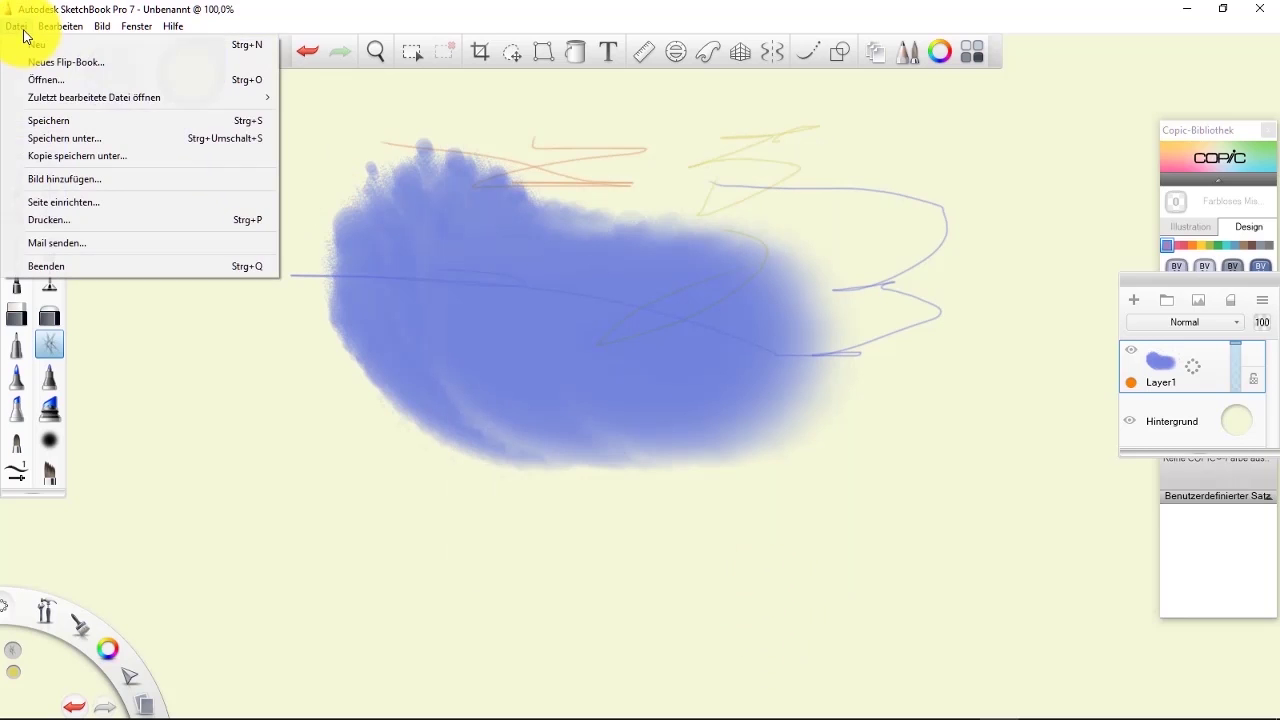
left_click(97, 68)
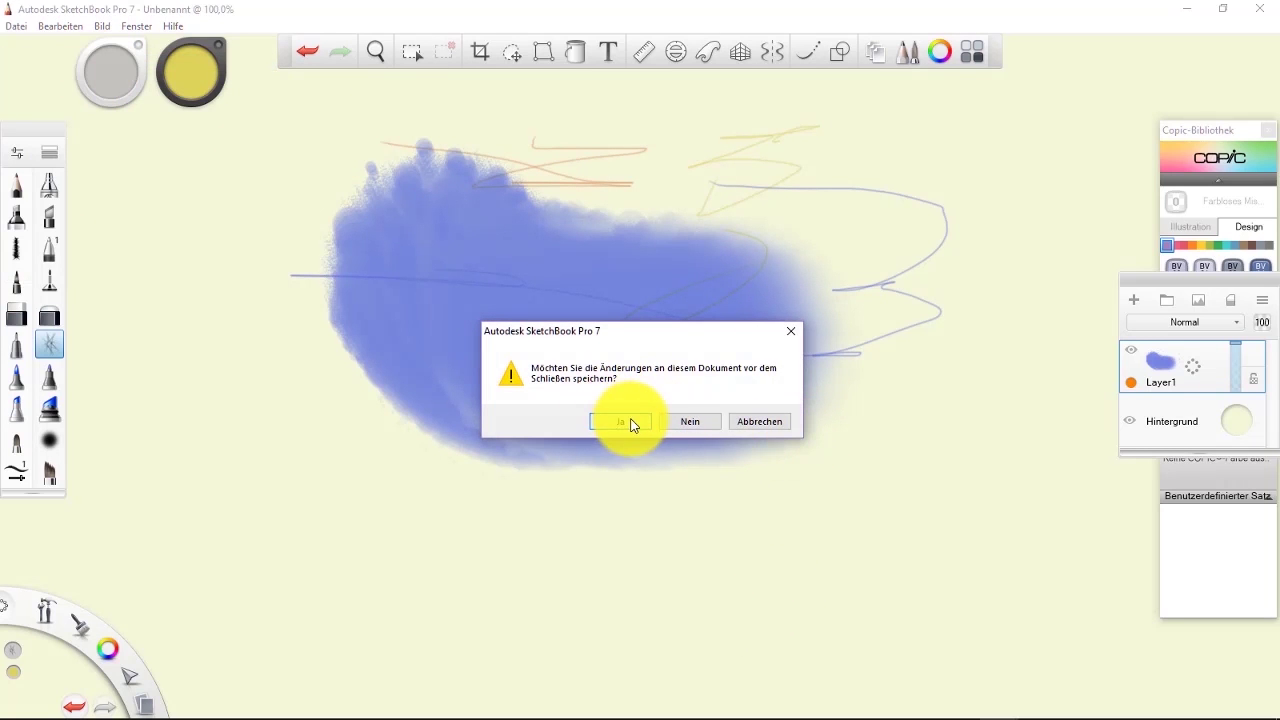
left_click(700, 421)
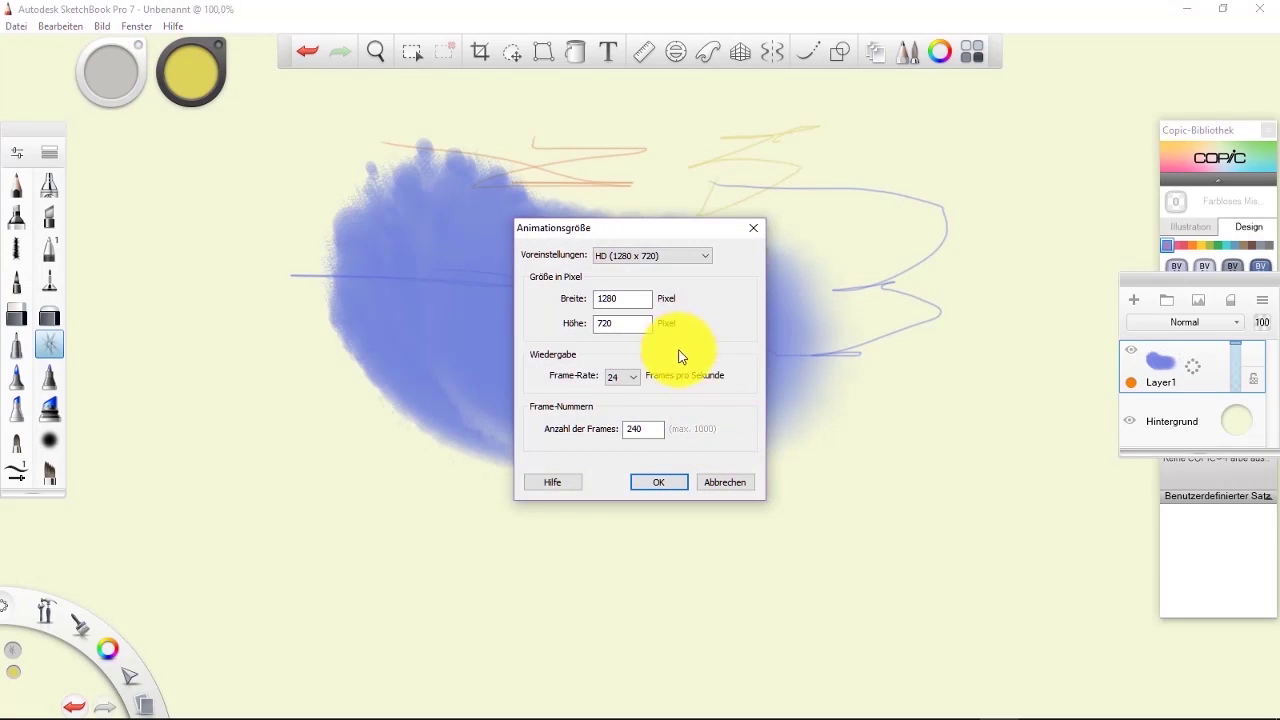
Try the NTSC (720 x 480) preset for the animation size.
left_click(705, 256)
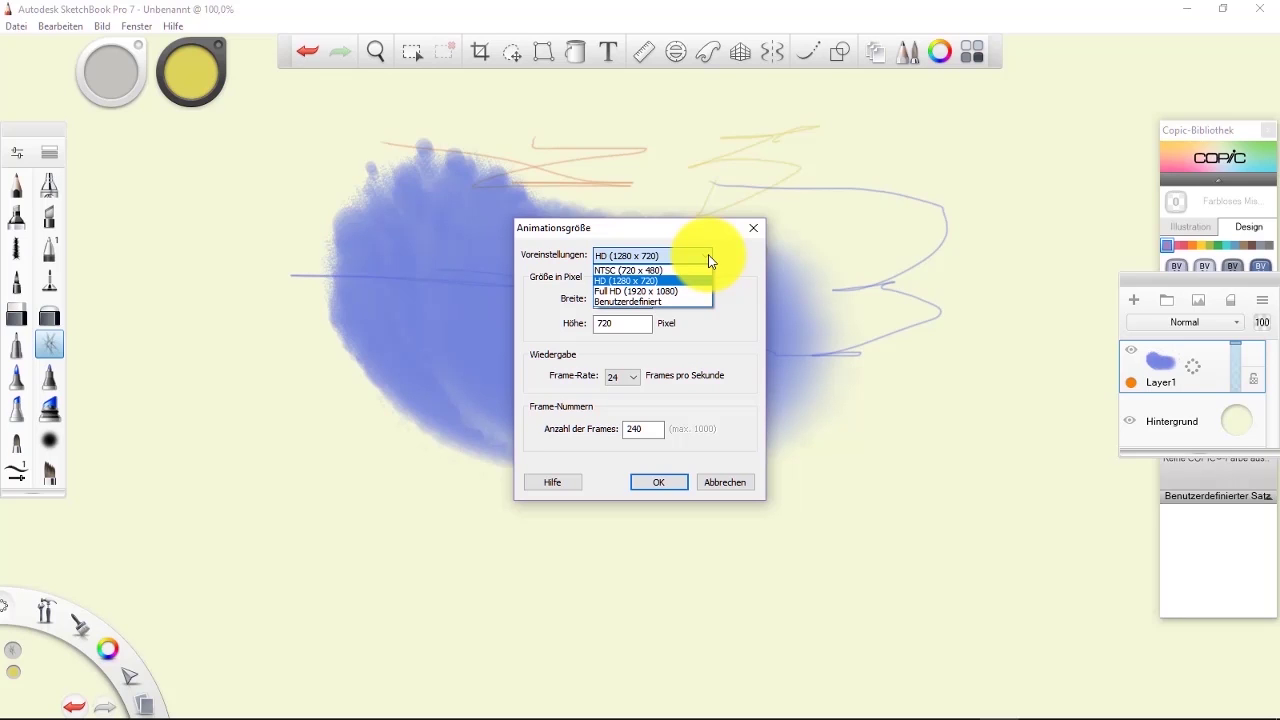
left_click(645, 270)
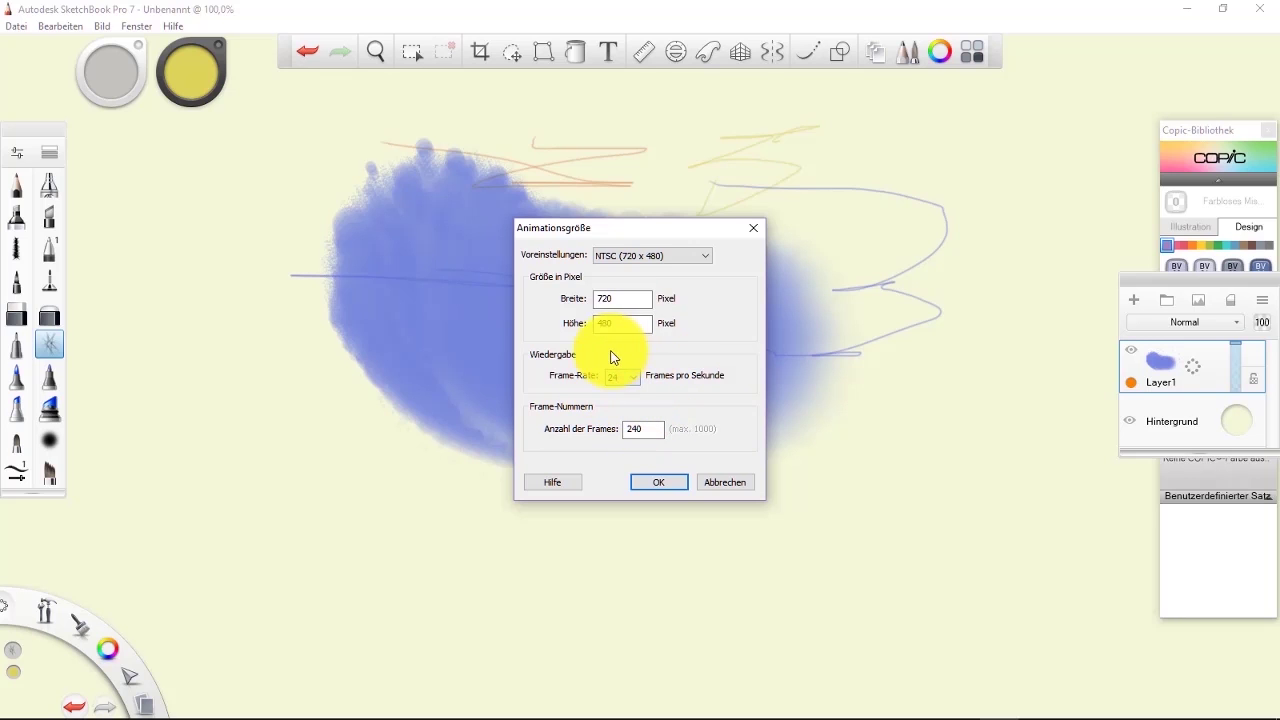
left_click(642, 318)
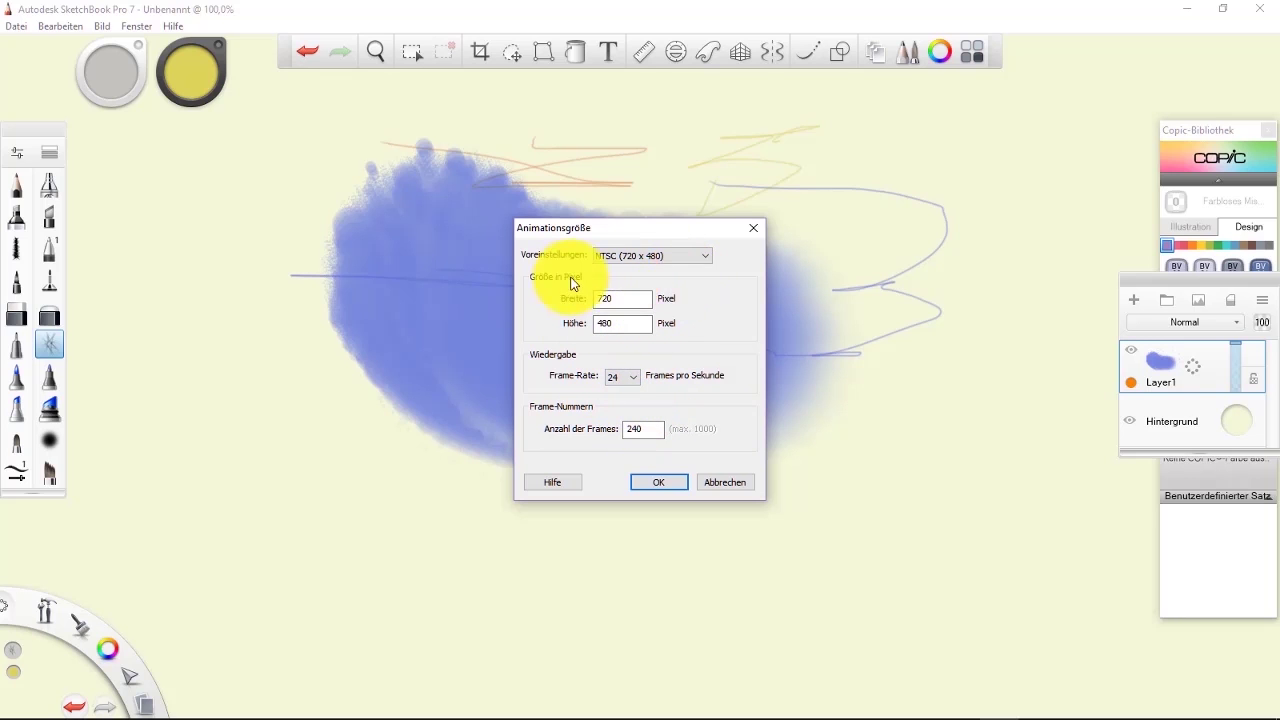
Choose the HD (1280 x 720) animation preset and create the flip-book.
left_click(706, 256)
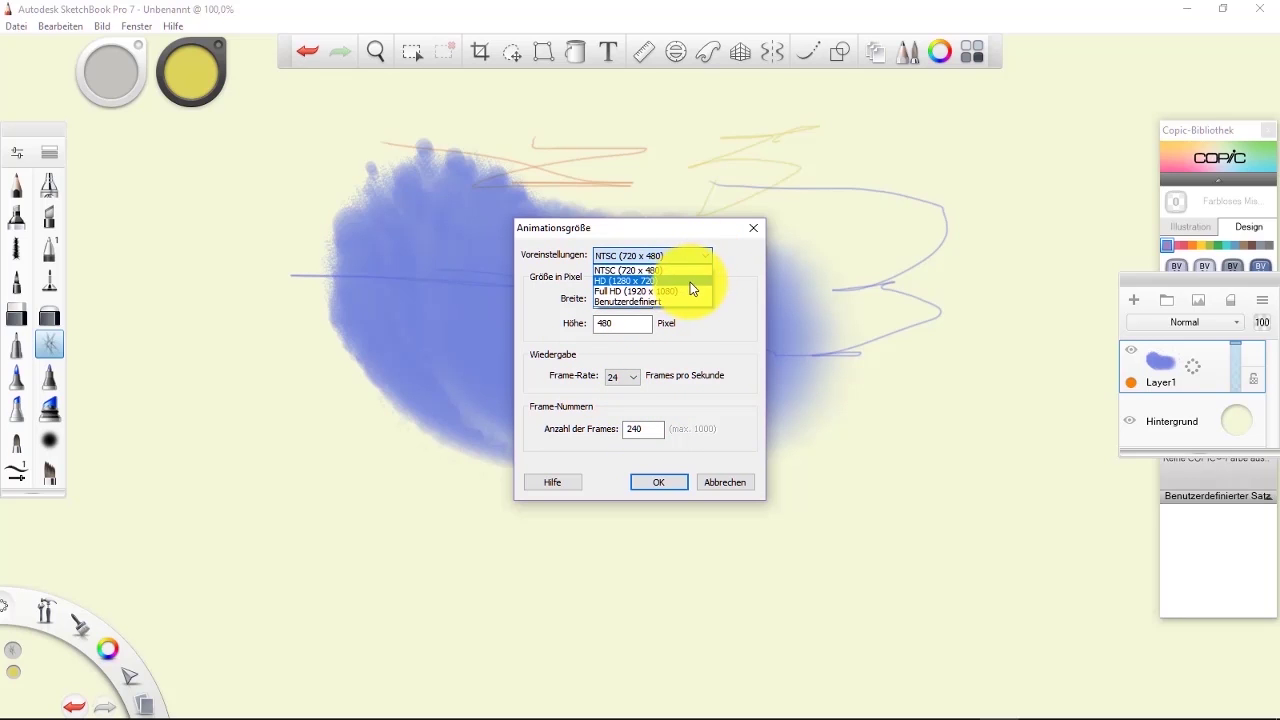
left_click(690, 283)
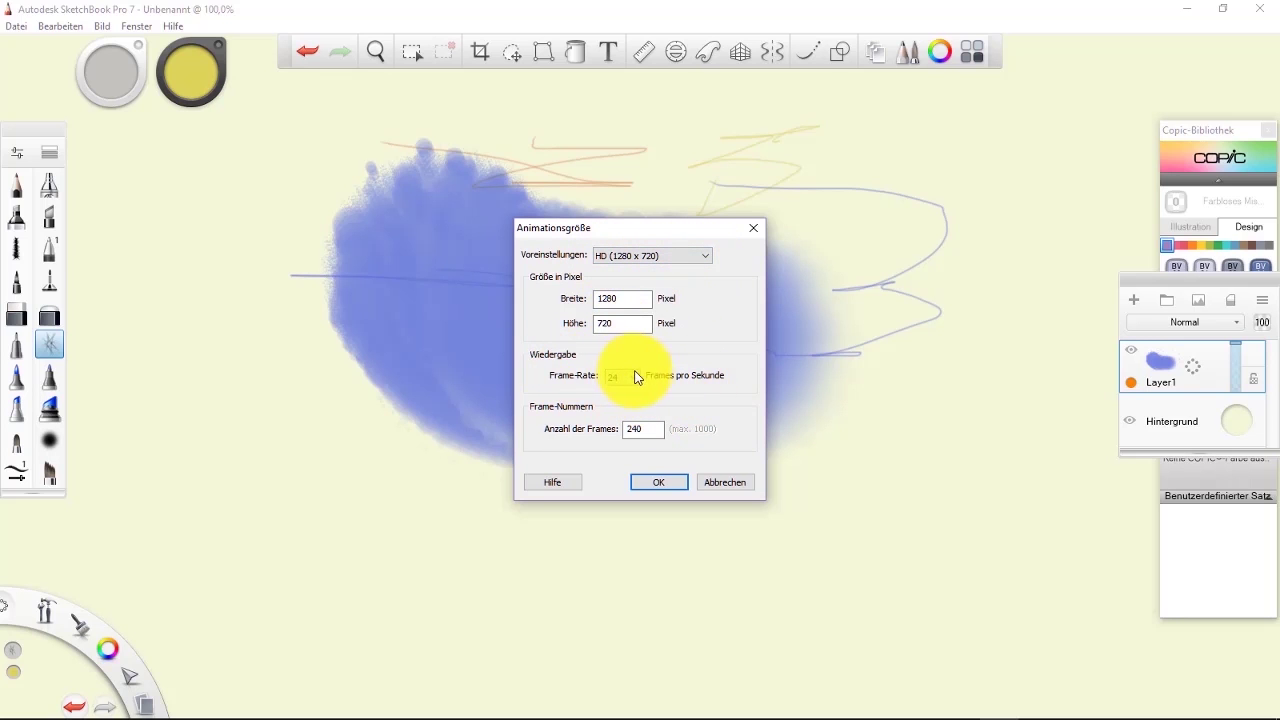
left_click(670, 487)
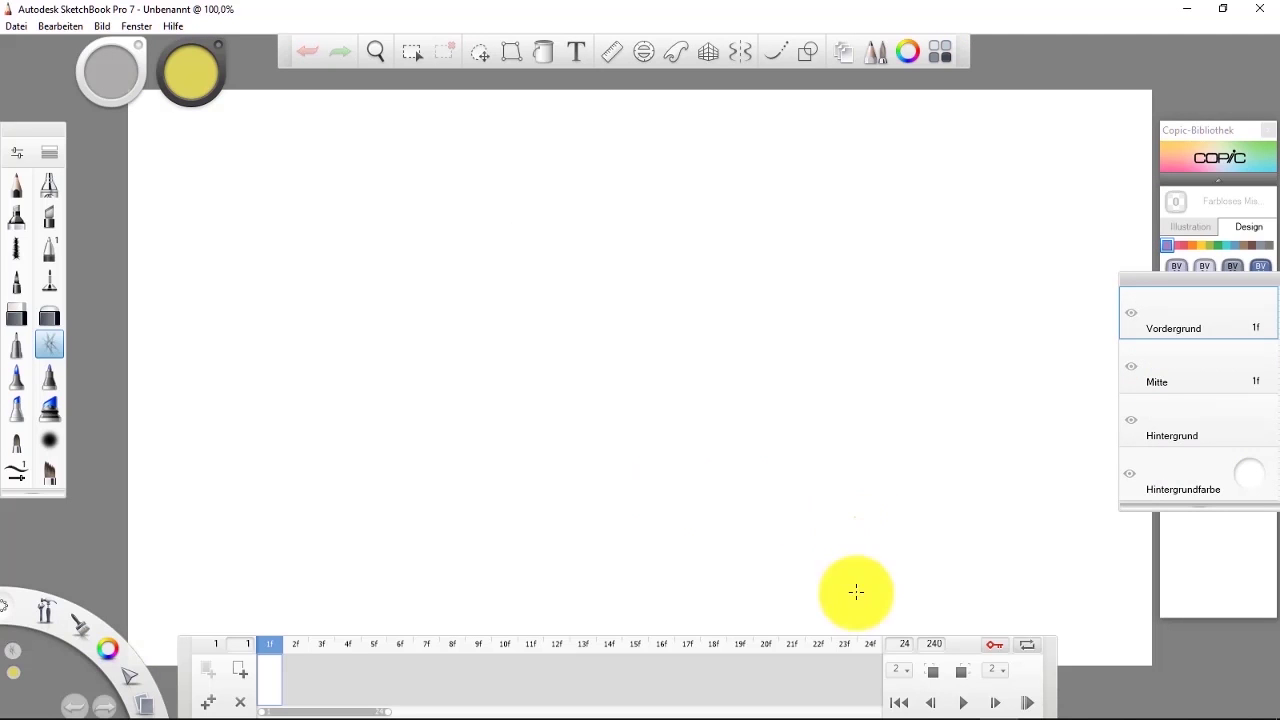
Move the flip-book timeline to frame 16 and look at the export options for all frames or the current frame.
left_click_drag(264, 646, 666, 632)
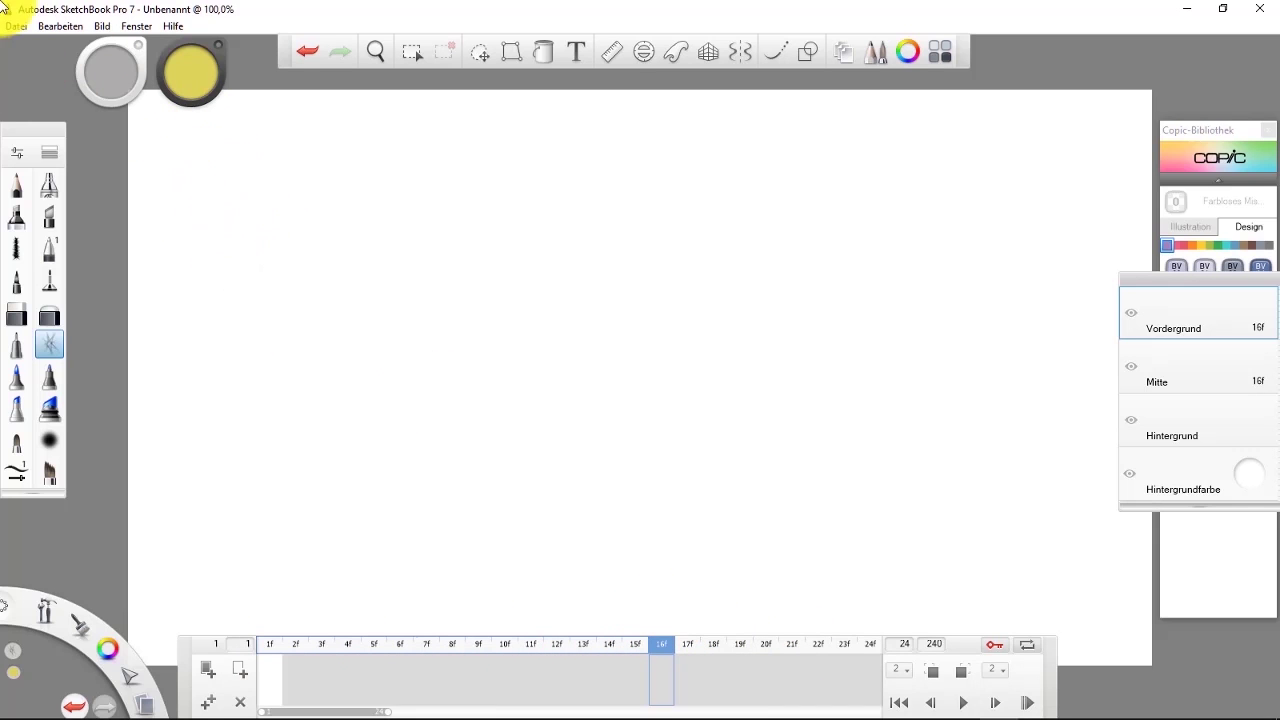
left_click(22, 30)
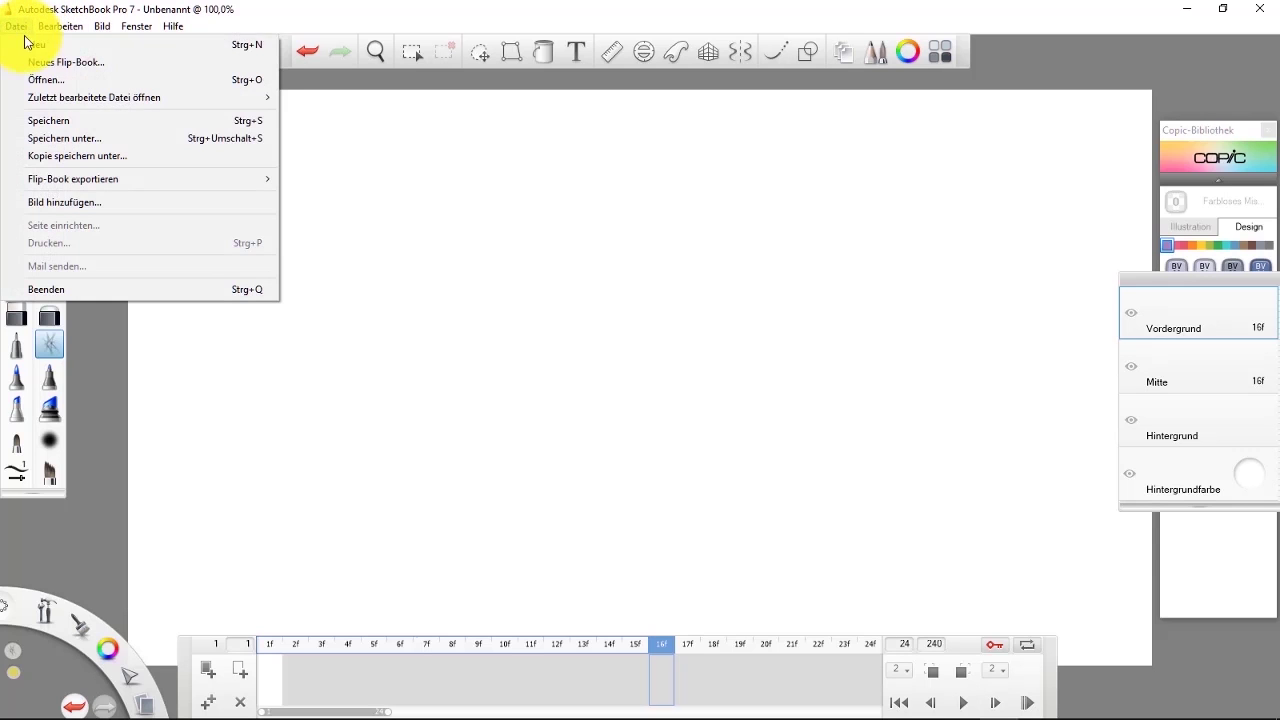
mouse_move(145, 190)
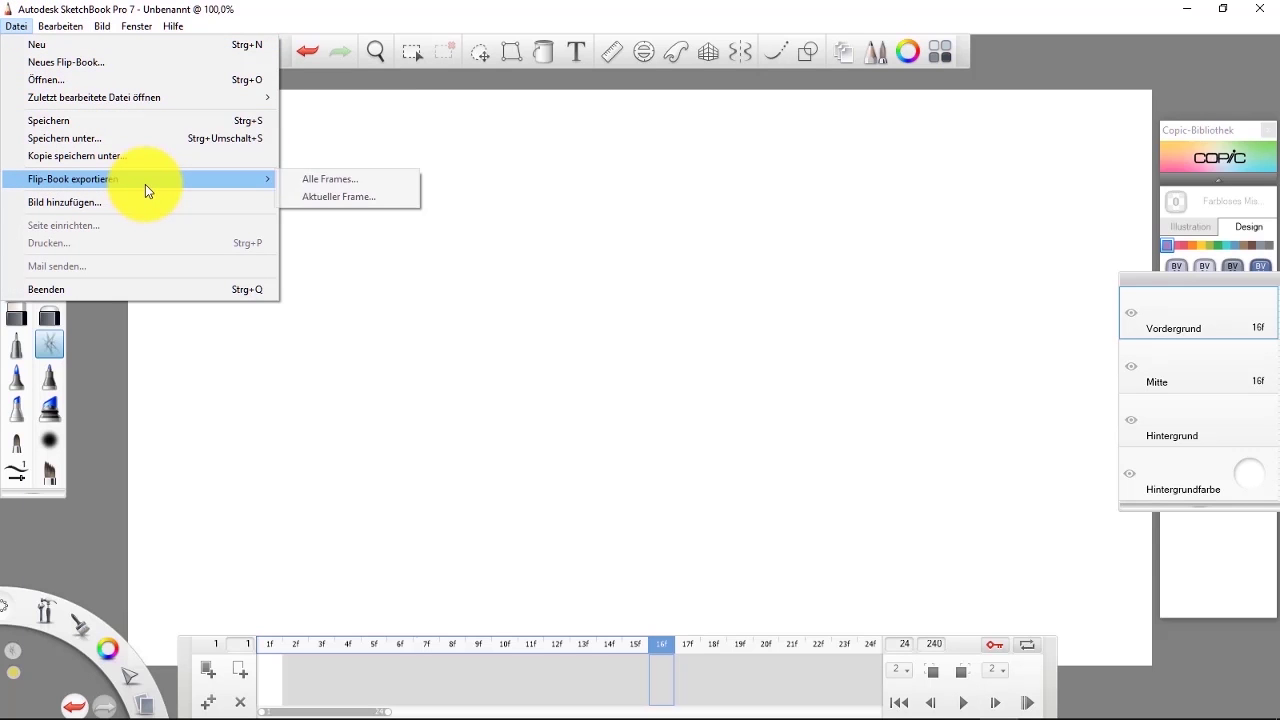
left_click(333, 181)
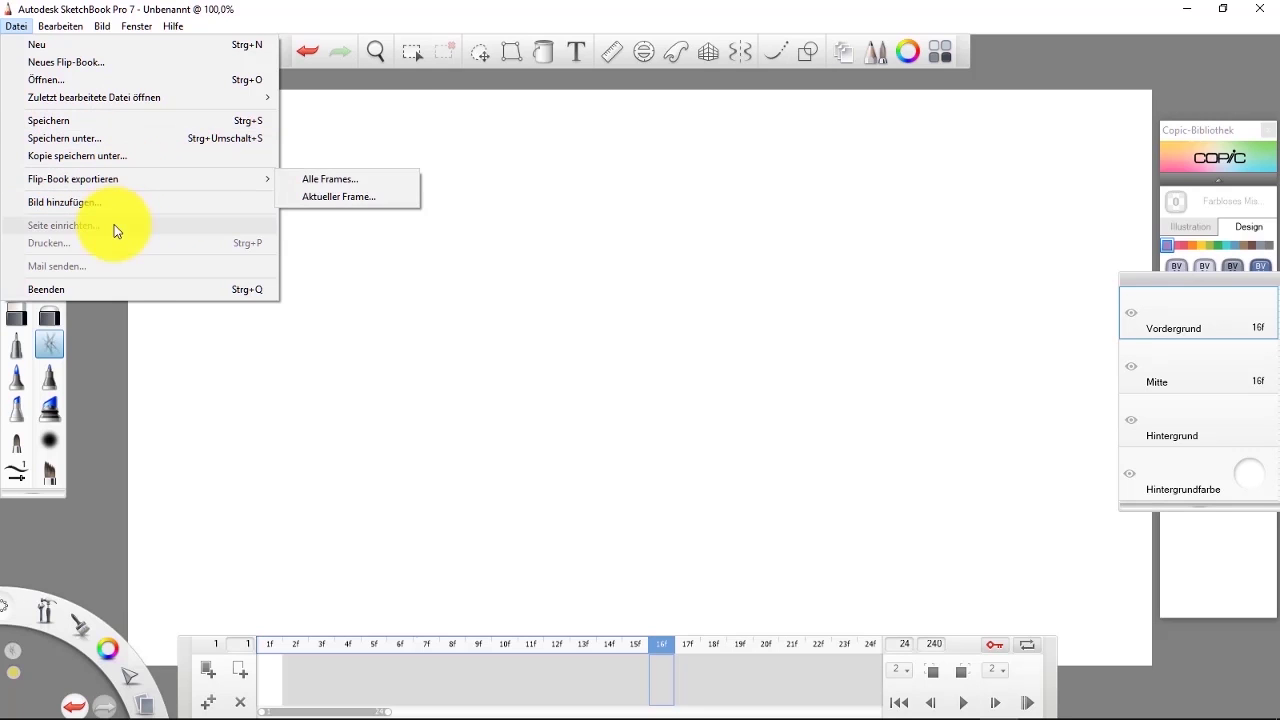
Raise the stylus pressure sensitivity towards Mehr and close its settings.
mouse_move(50, 26)
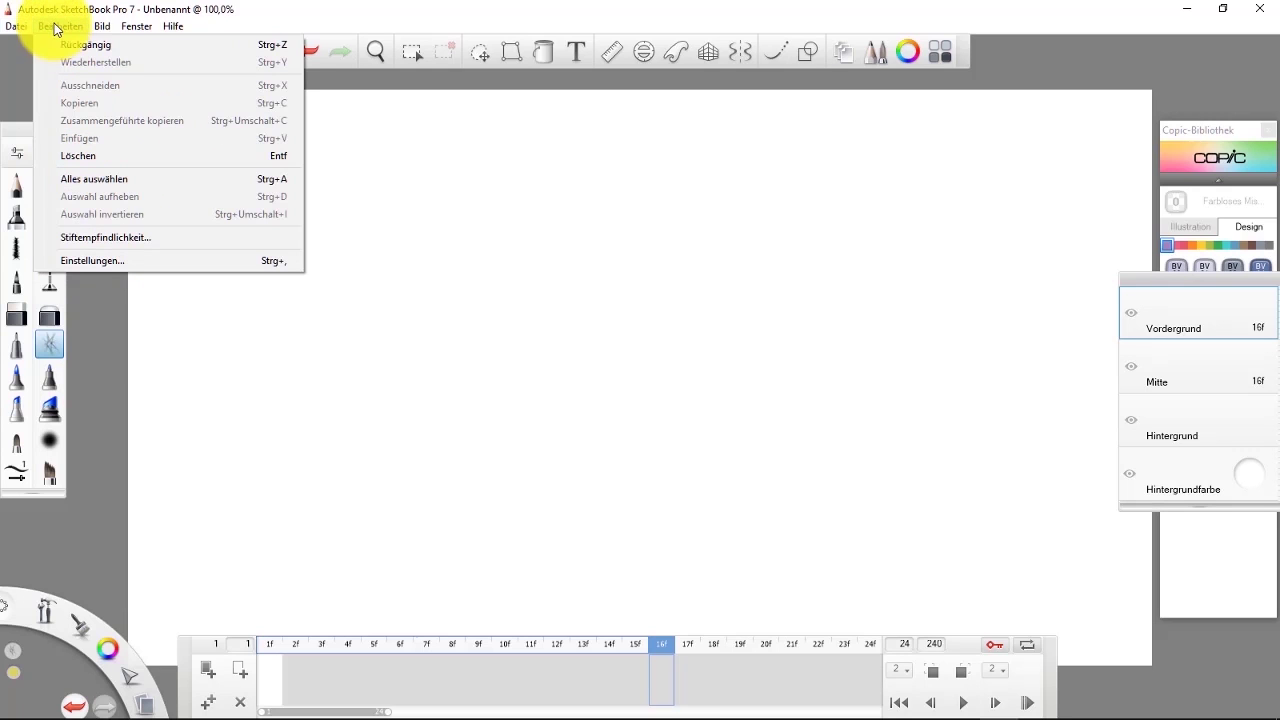
left_click(148, 237)
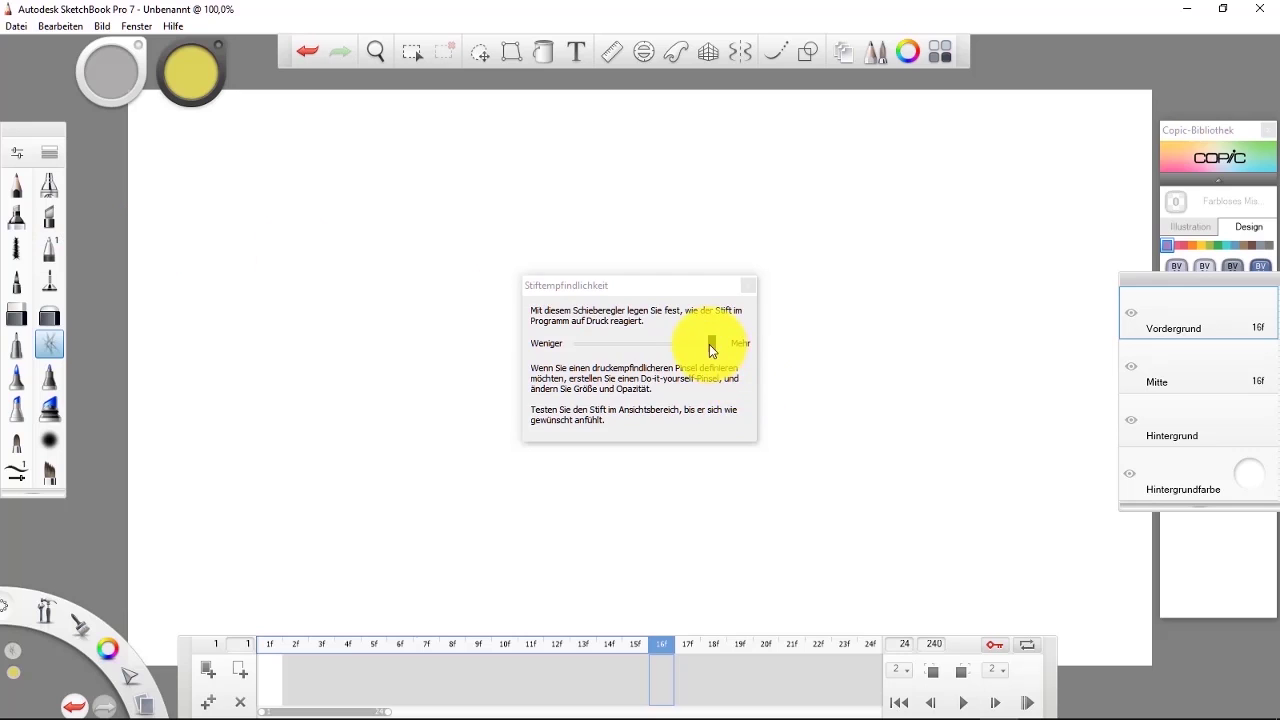
left_click_drag(674, 344, 722, 342)
left_click(749, 285)
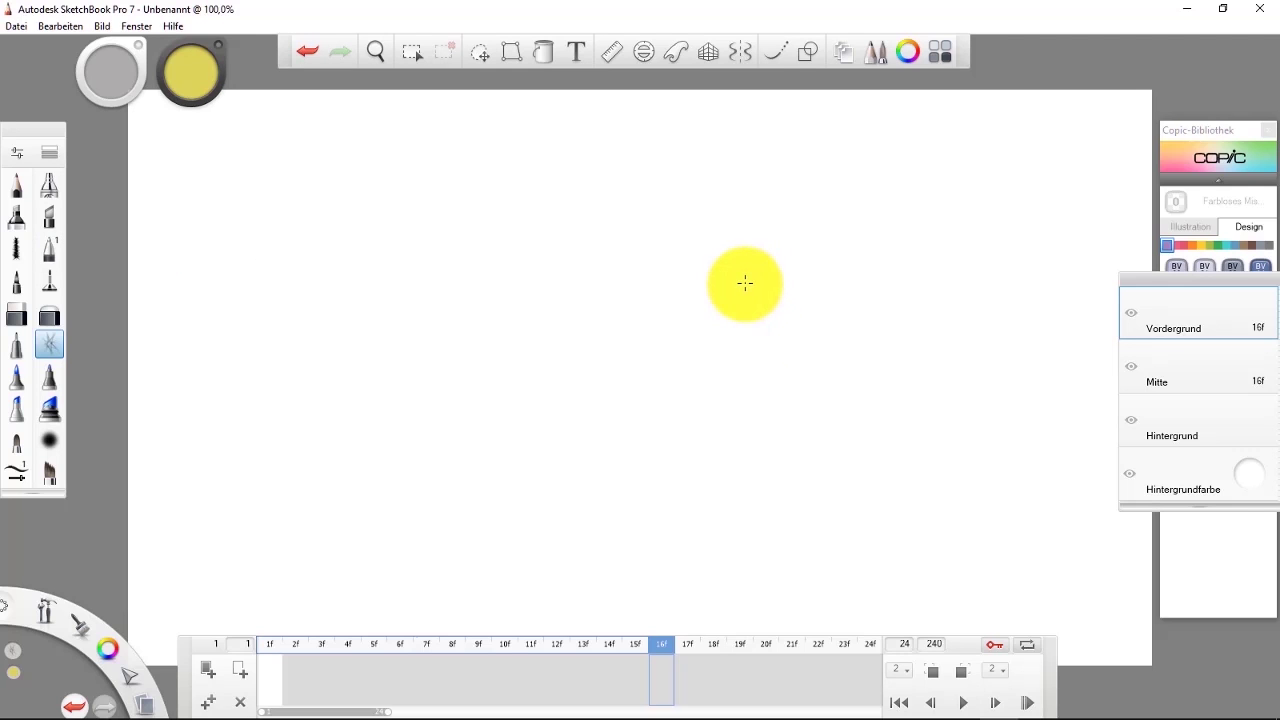
Look over the image commands available for the flip-book and restore the default window layout.
left_click(100, 28)
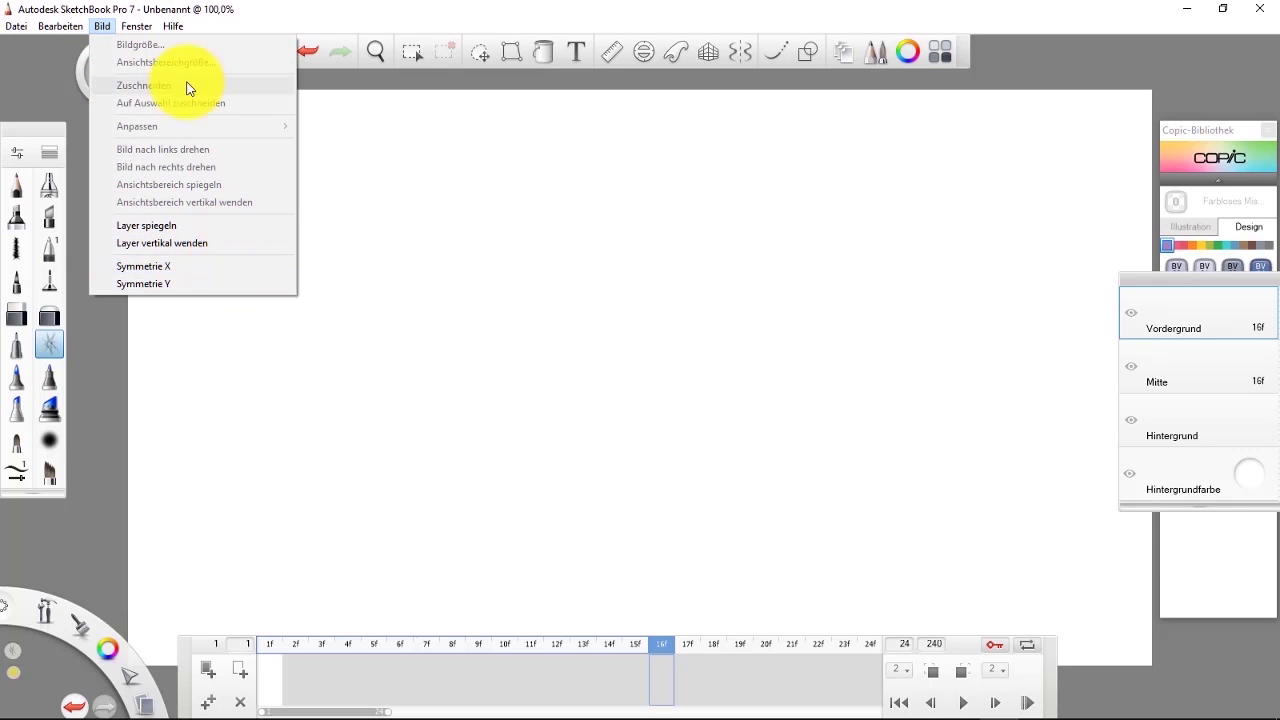
mouse_move(125, 31)
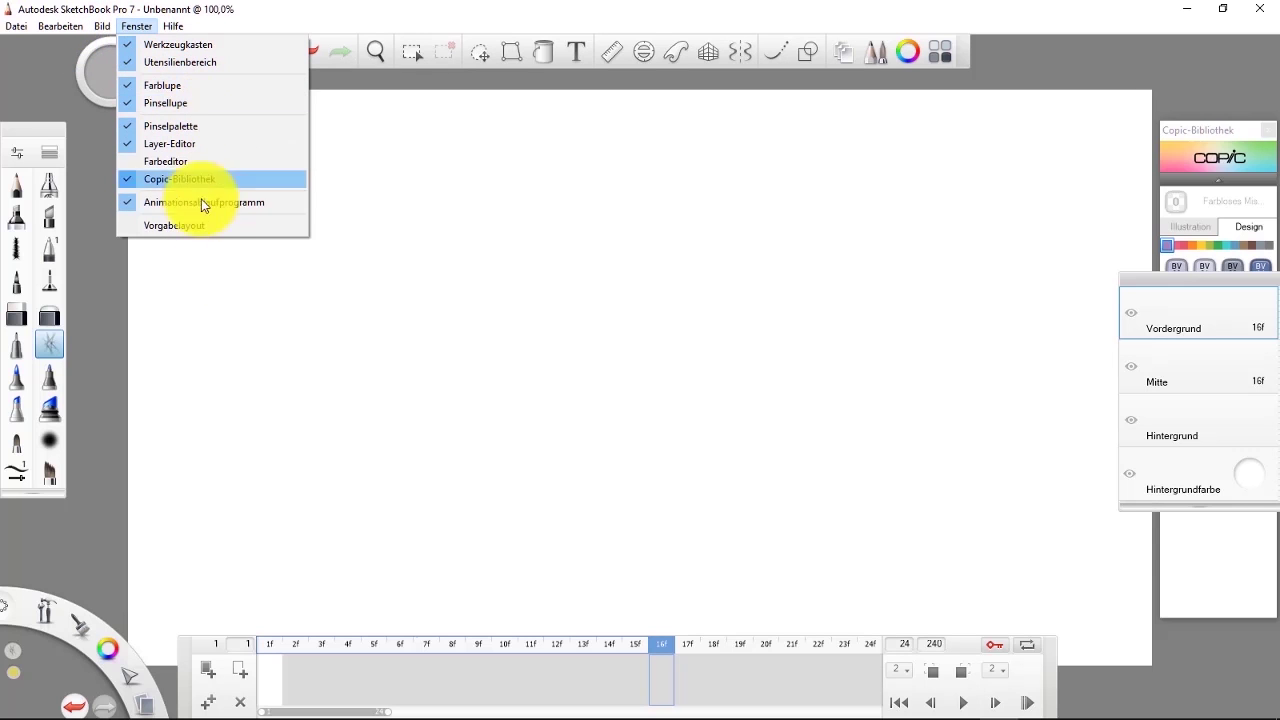
left_click(230, 227)
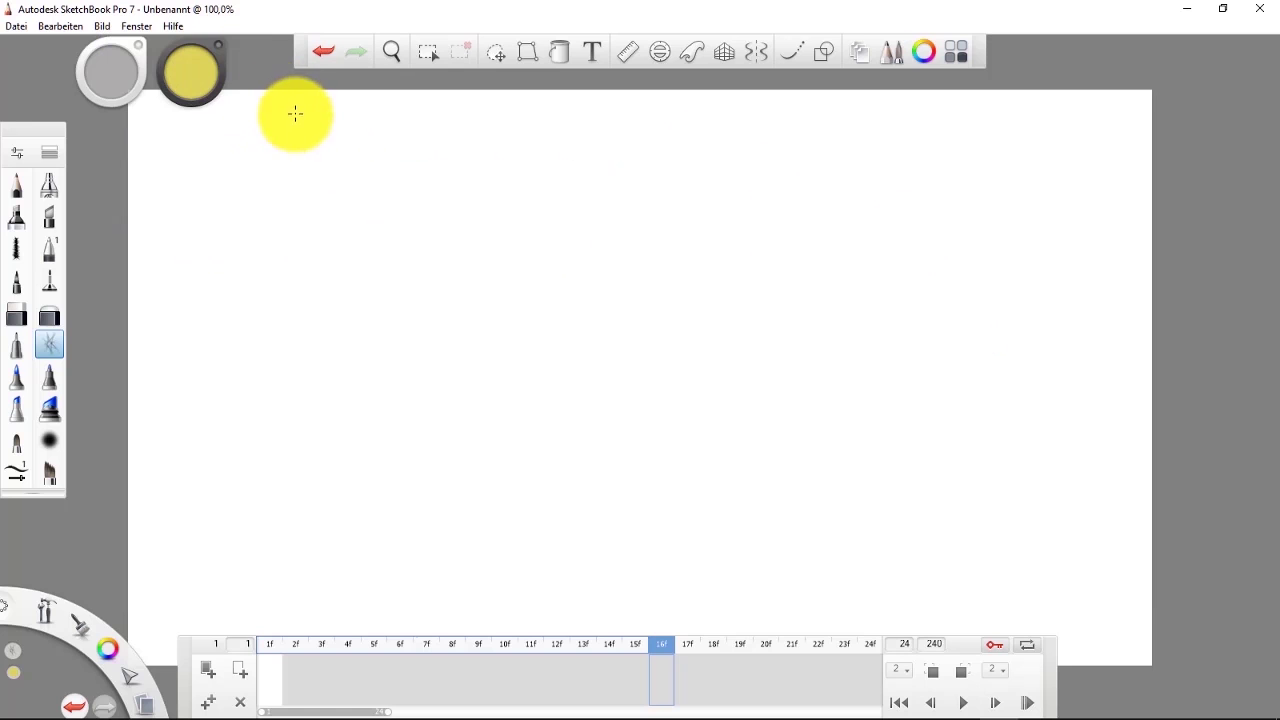
Hide the flip-book's animation timeline and show the Copic library.
left_click(136, 28)
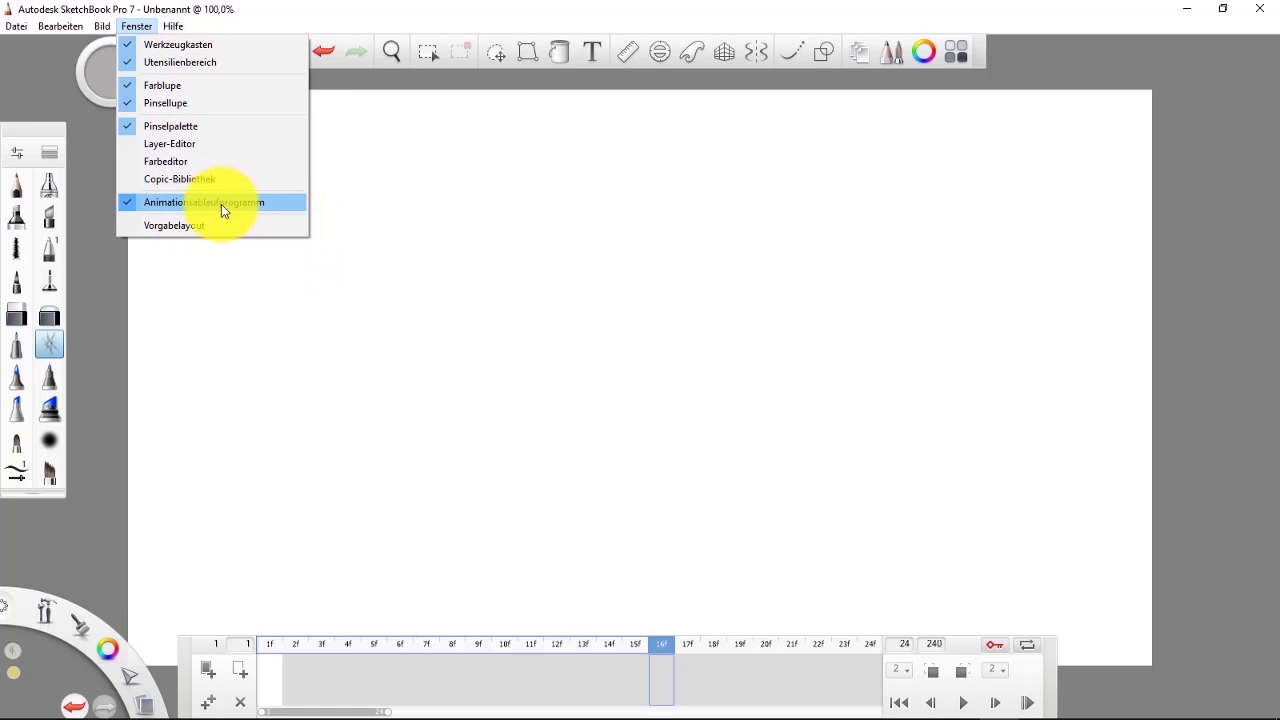
left_click(127, 203)
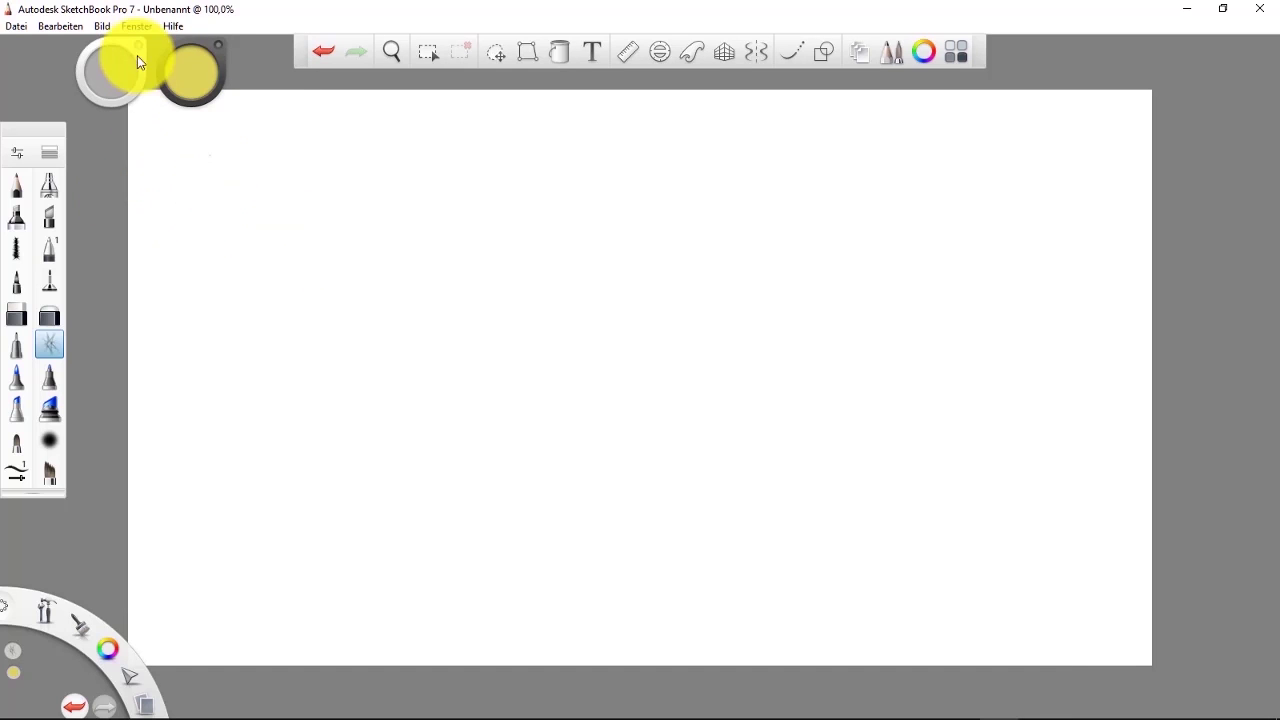
left_click(134, 26)
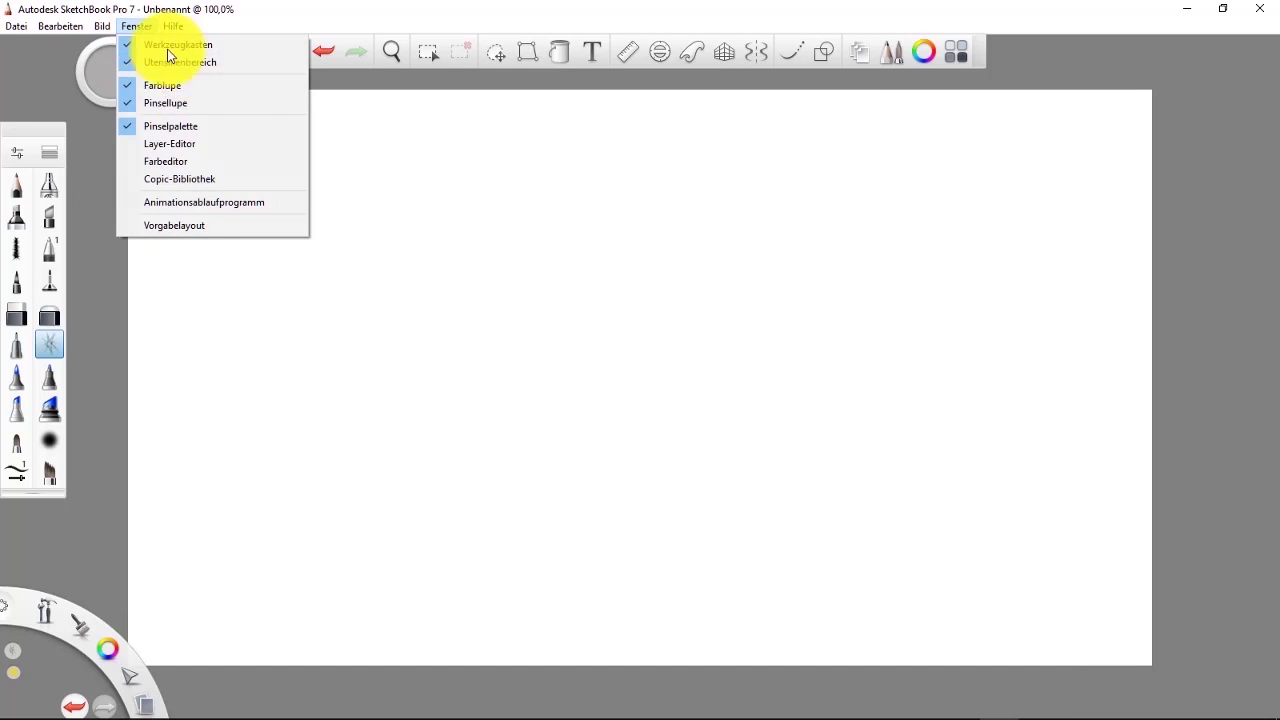
left_click(243, 182)
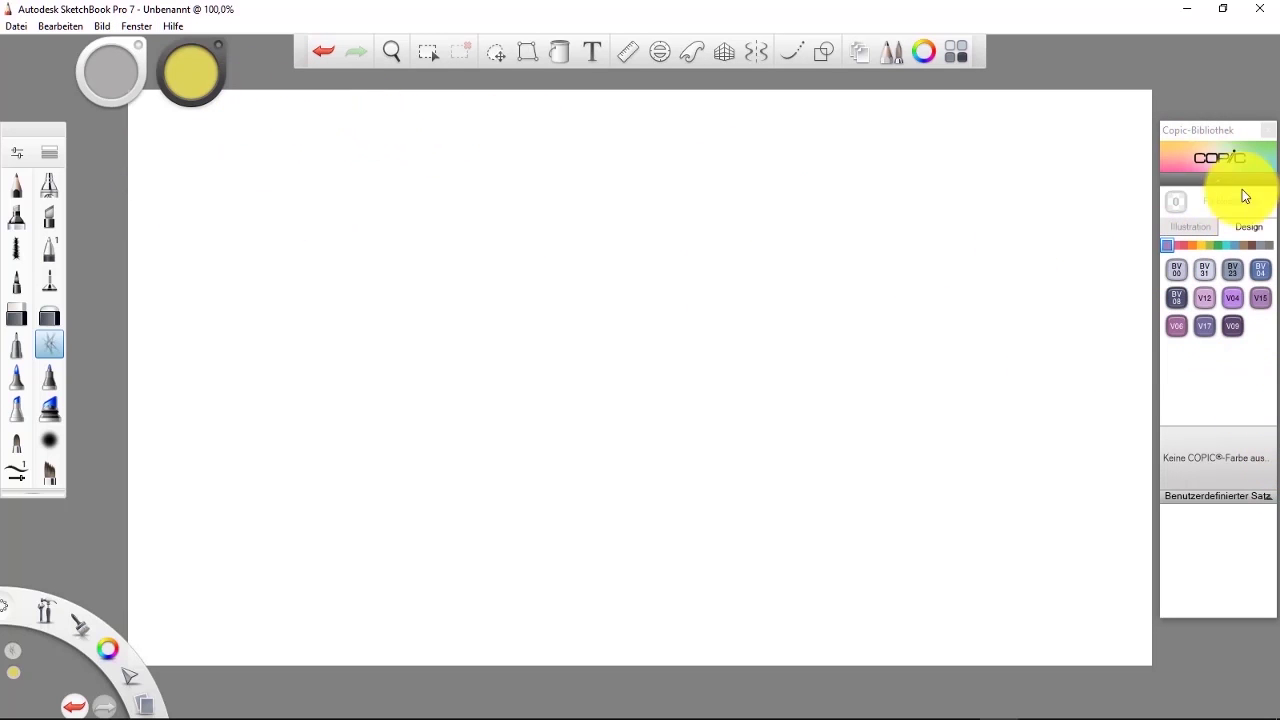
Close the Copic library, show the layer editor slightly farther in from the window's edge, and hide it again.
left_click(1268, 131)
left_click(141, 28)
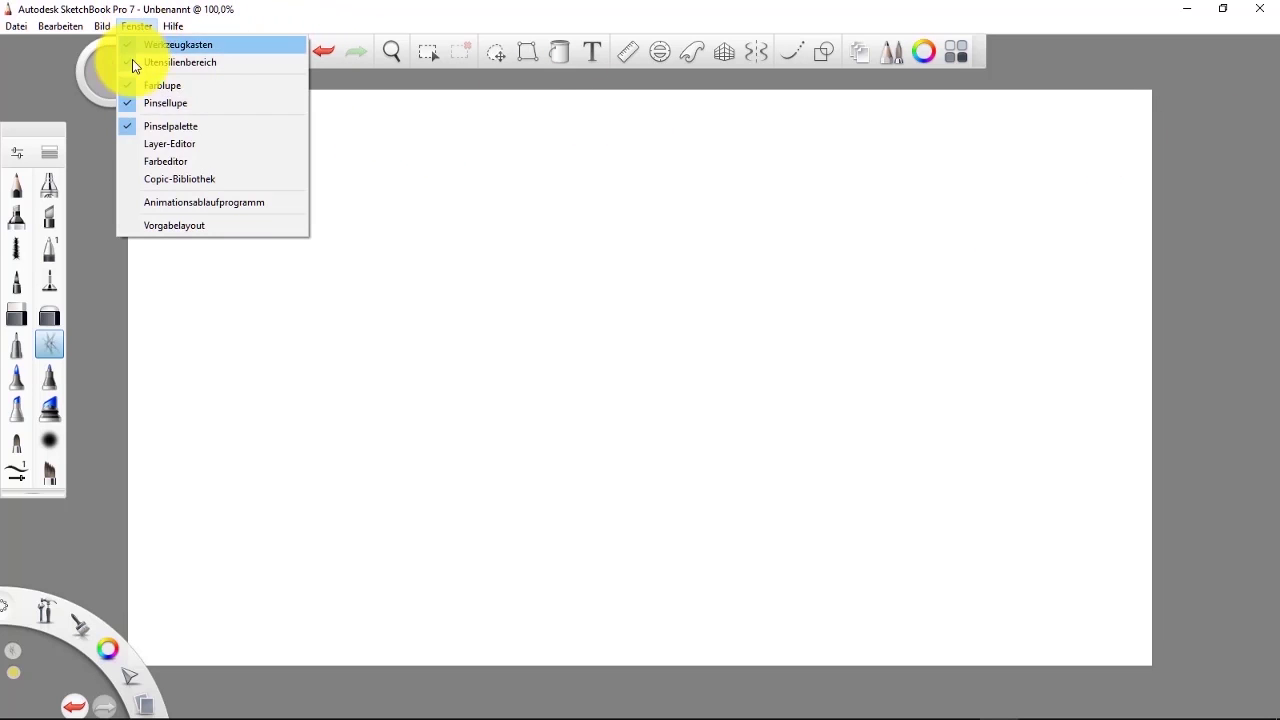
left_click(203, 149)
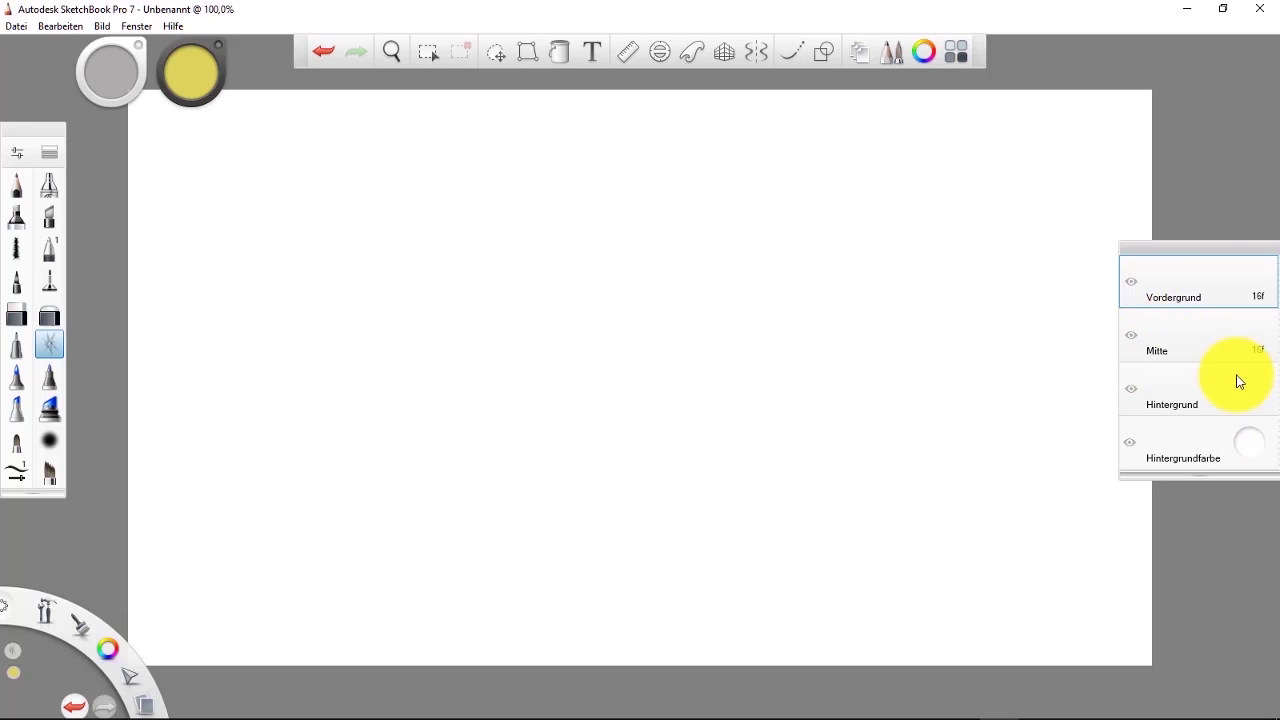
left_click_drag(1265, 261, 1240, 262)
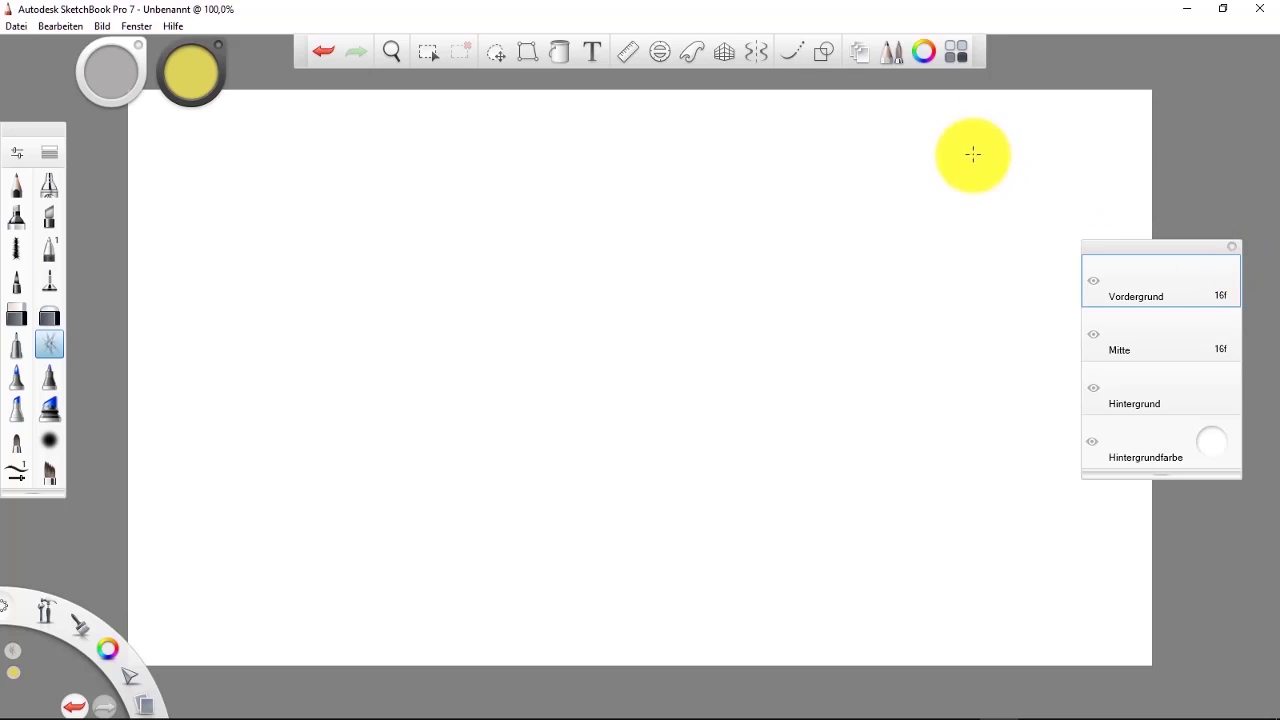
left_click(1232, 247)
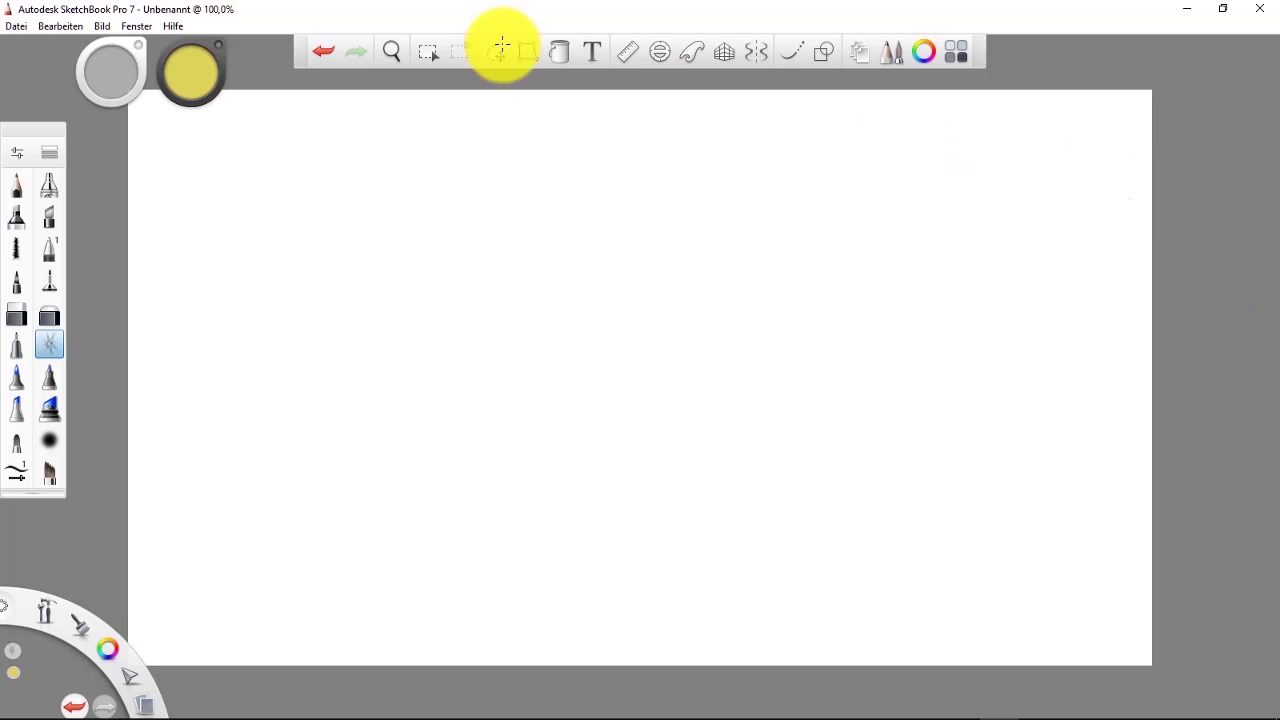
Read through the quick introduction's pages on marking menus, pucks, the brush library, layers and flip-book animation, and close it.
left_click(178, 29)
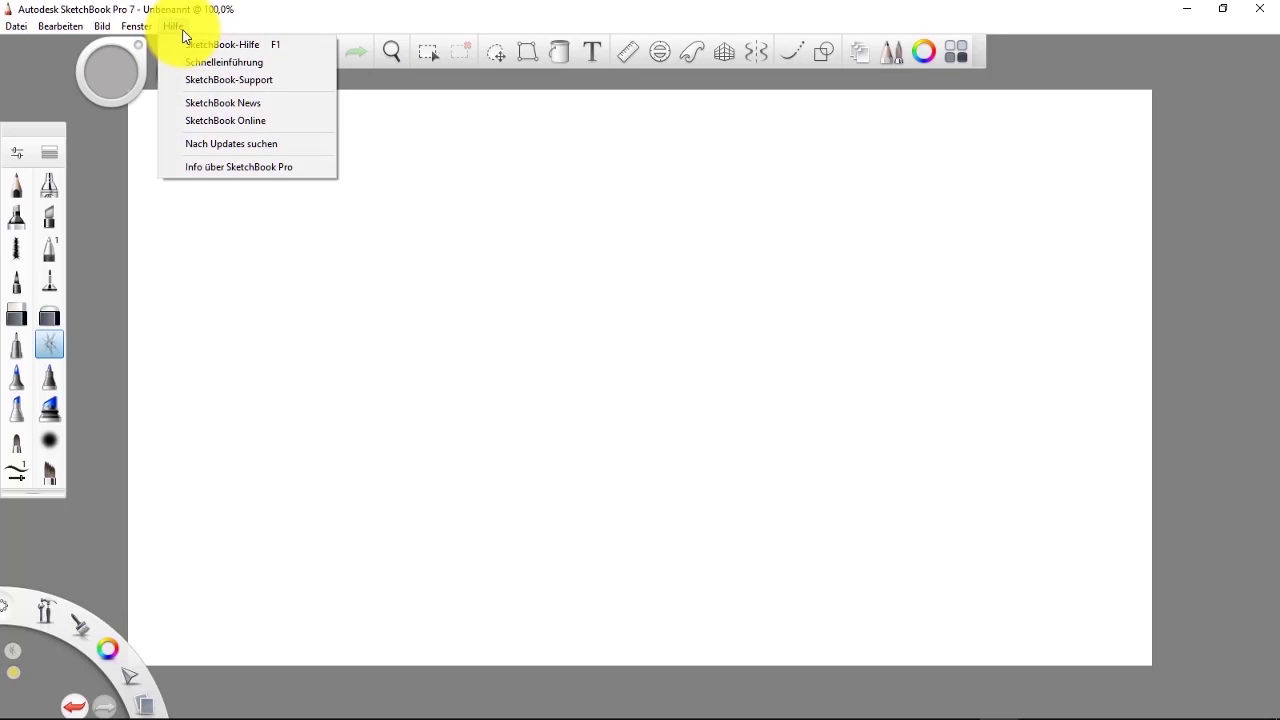
left_click(273, 62)
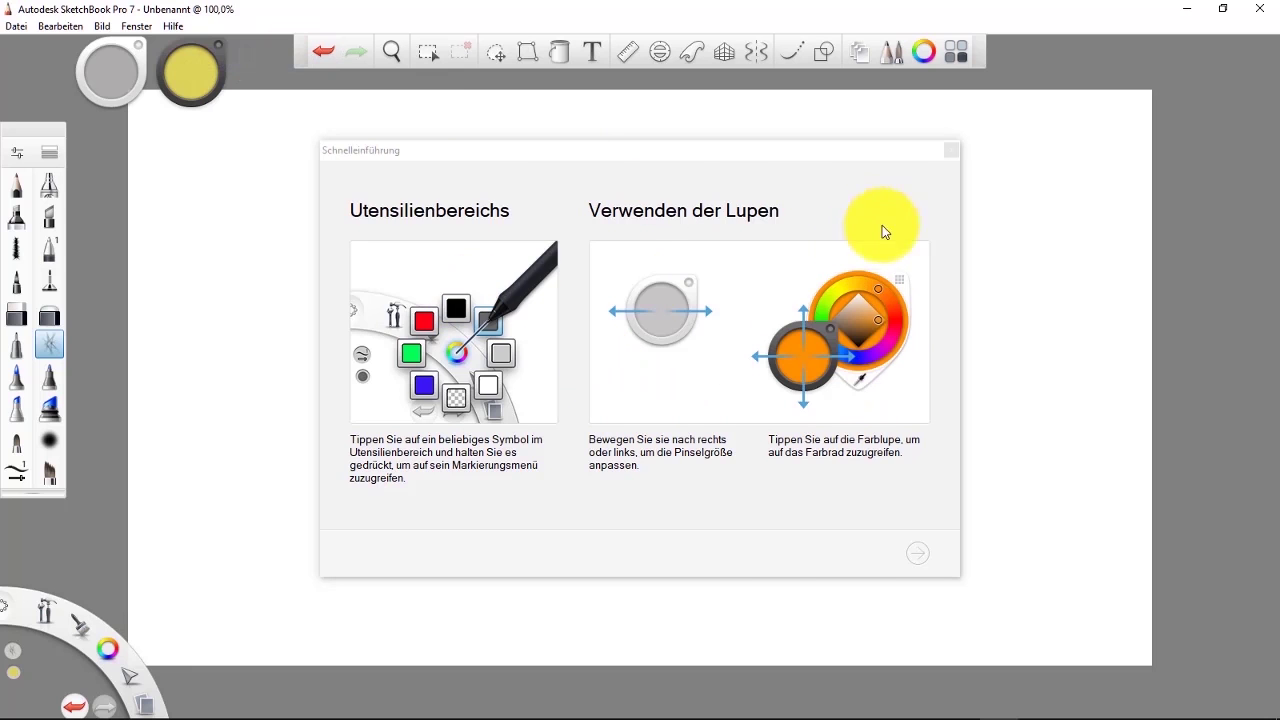
left_click(916, 553)
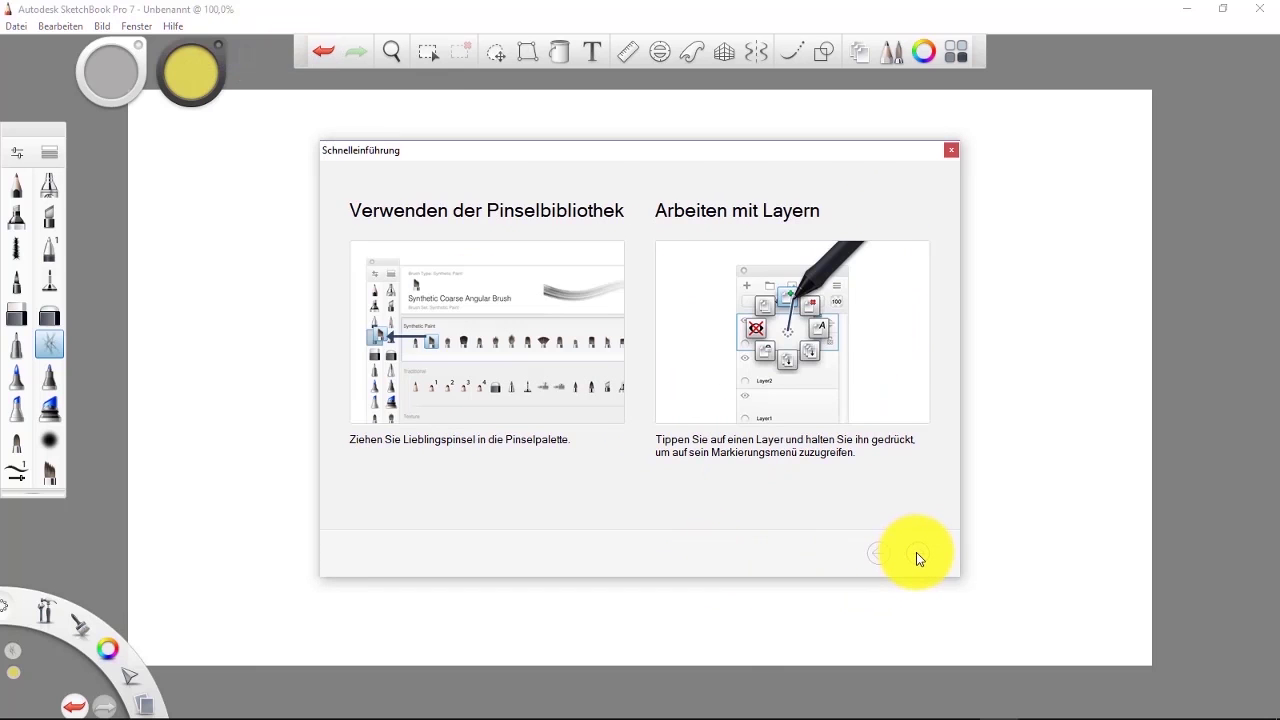
left_click(917, 553)
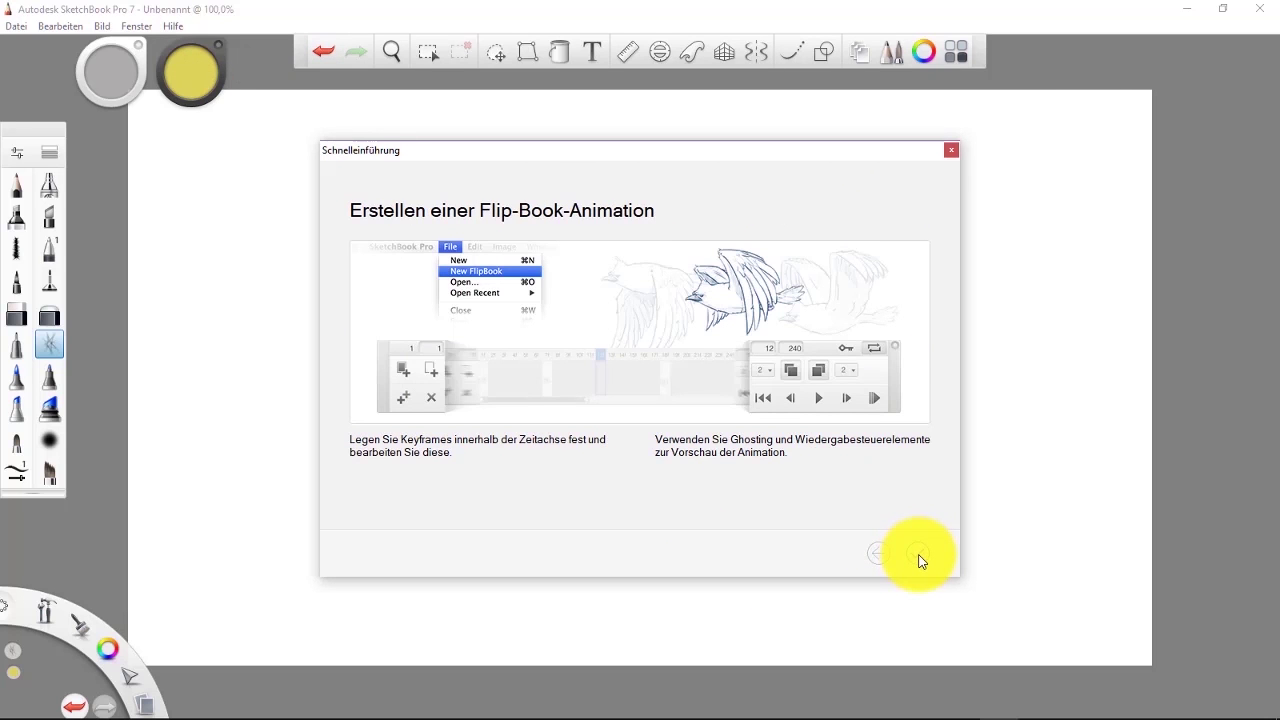
left_click(917, 555)
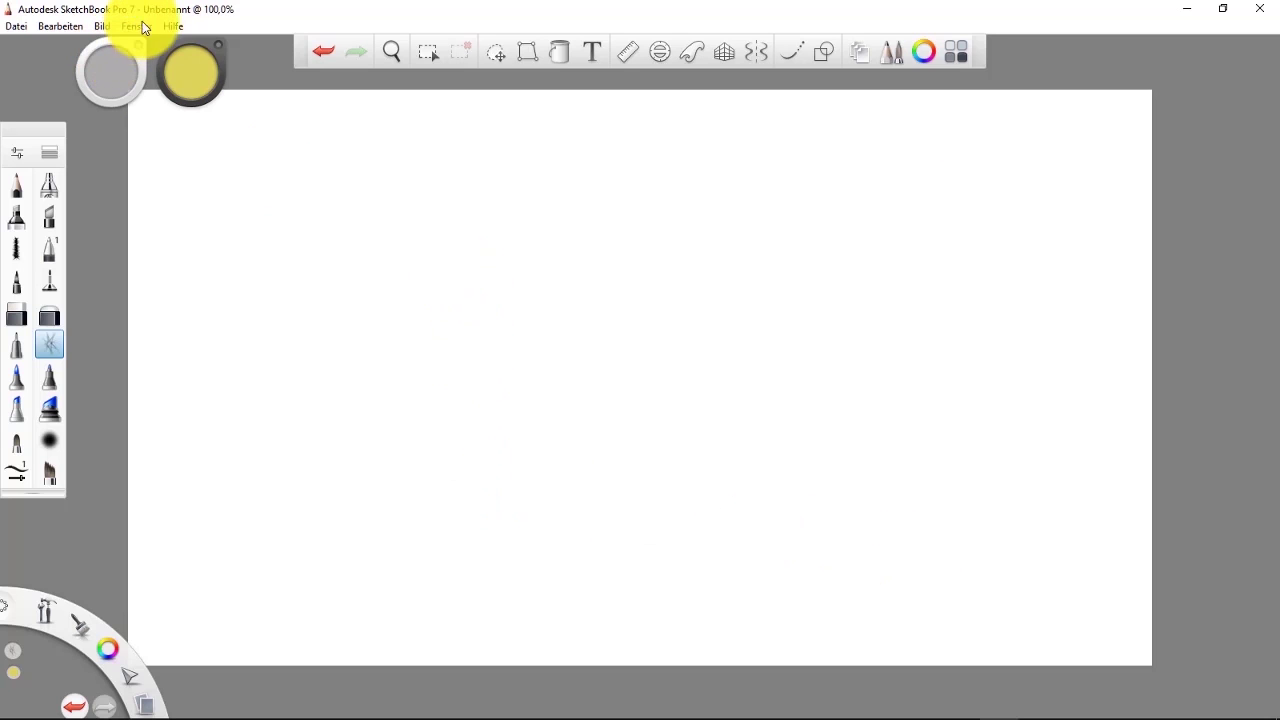
View the version and licence information about SketchBook Pro and close it.
left_click(170, 27)
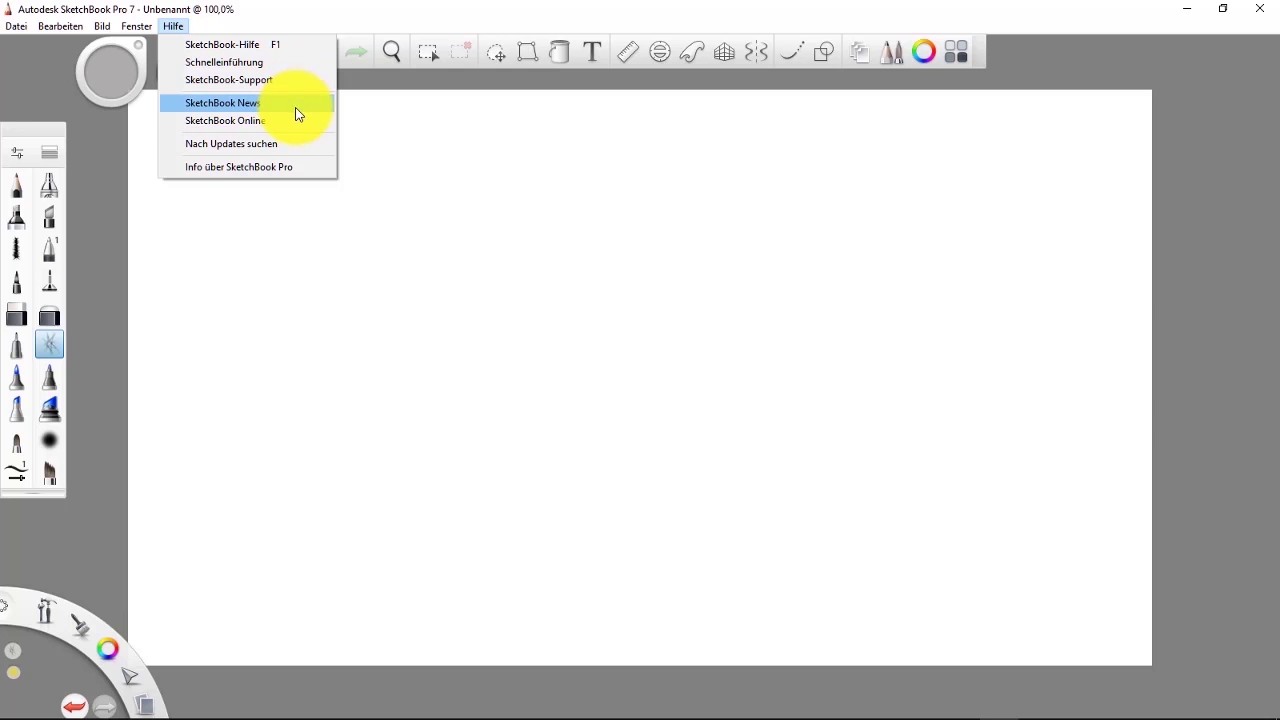
left_click(310, 166)
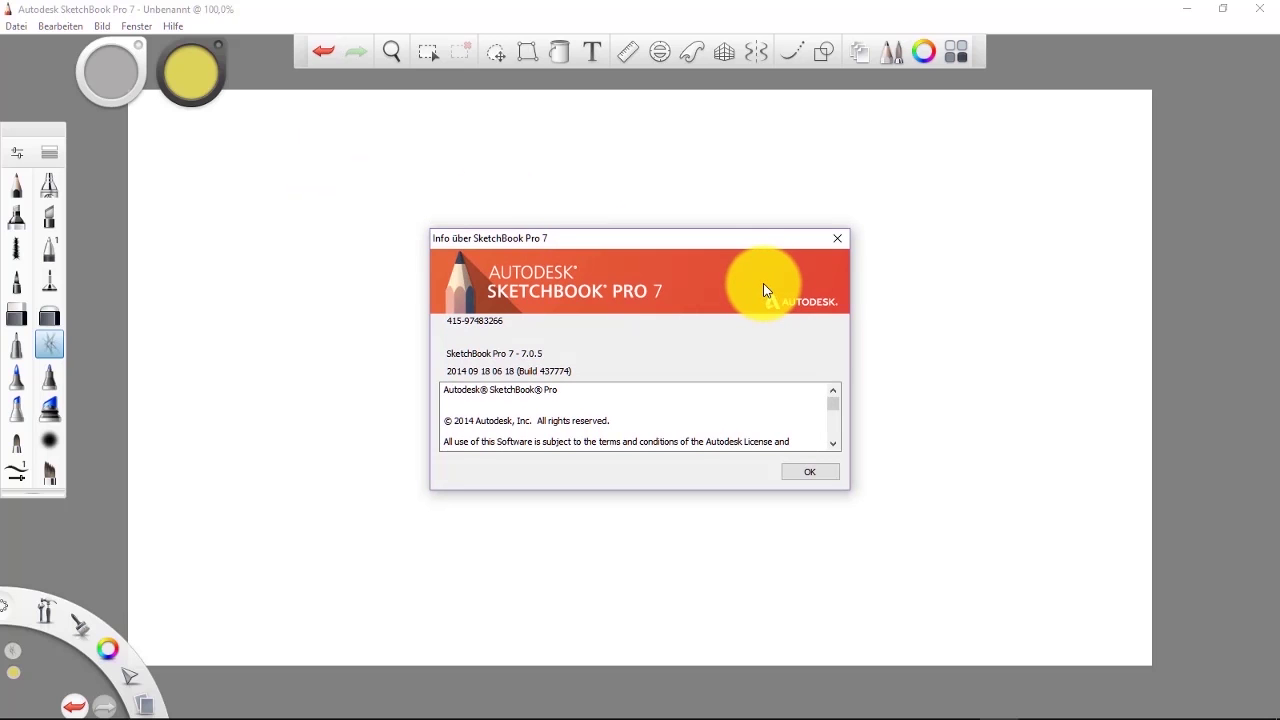
left_click(843, 242)
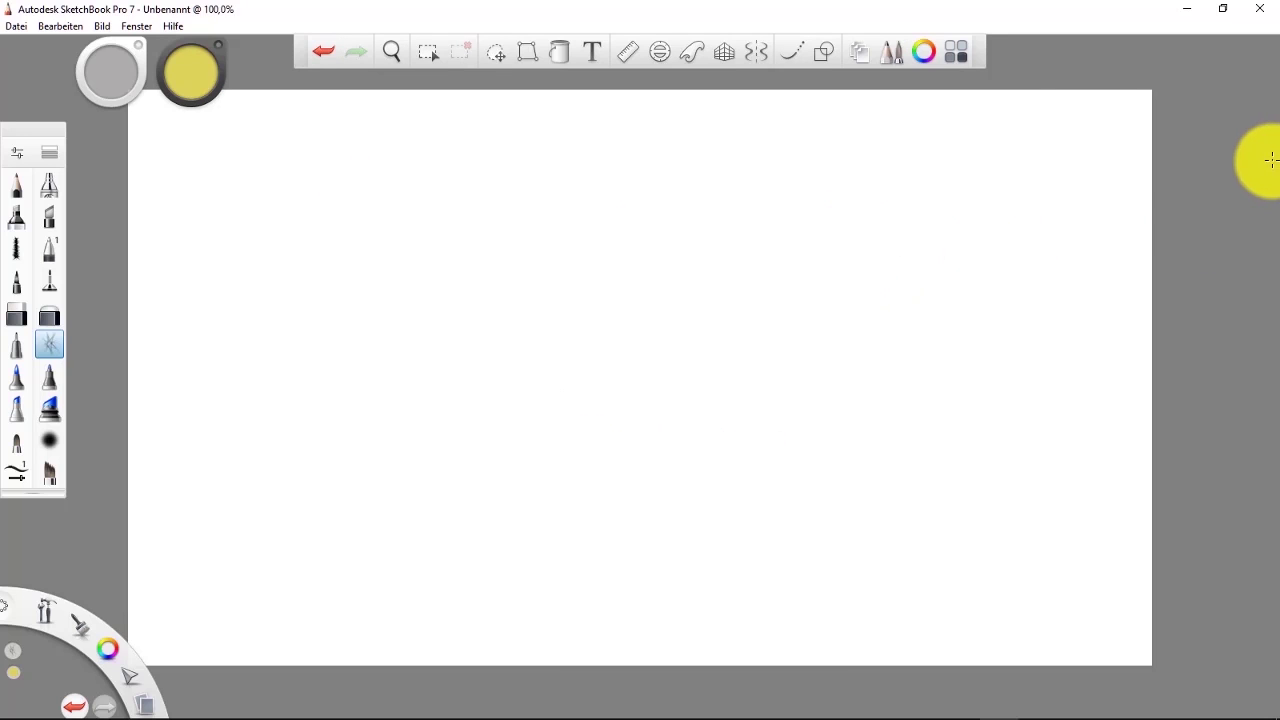